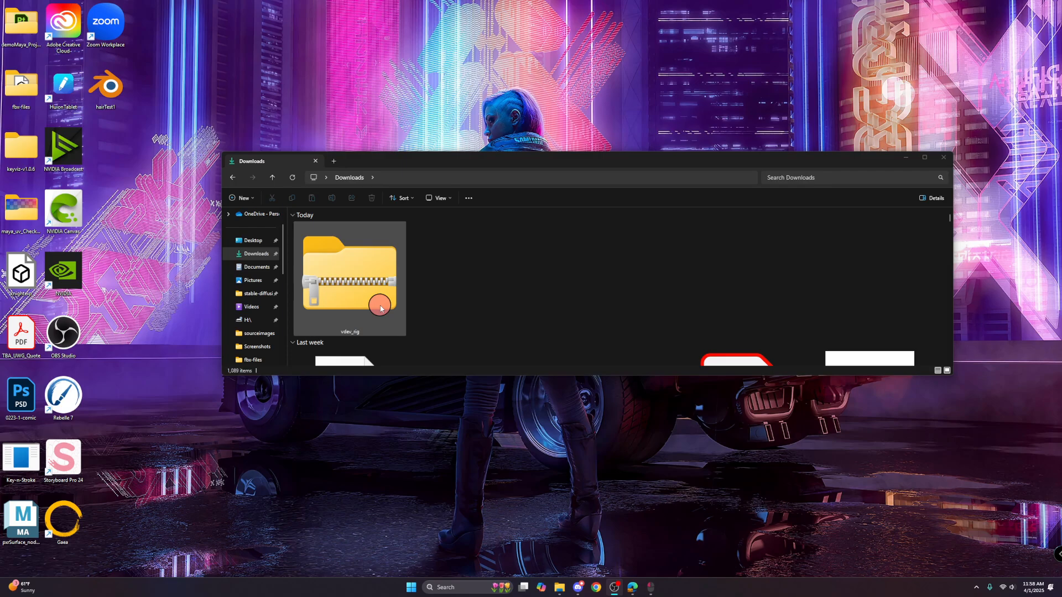
# Extract the vdev_rig archive to the Desktop with the option to show extracted files when complete turned off.
pyautogui.rightClick(358, 268)
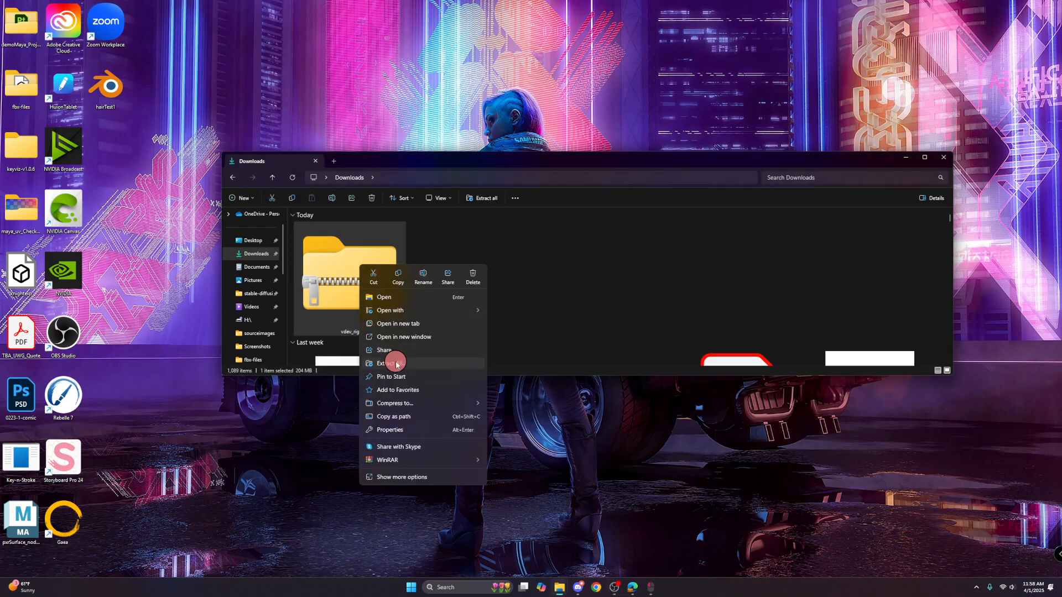
pyautogui.click(446, 364)
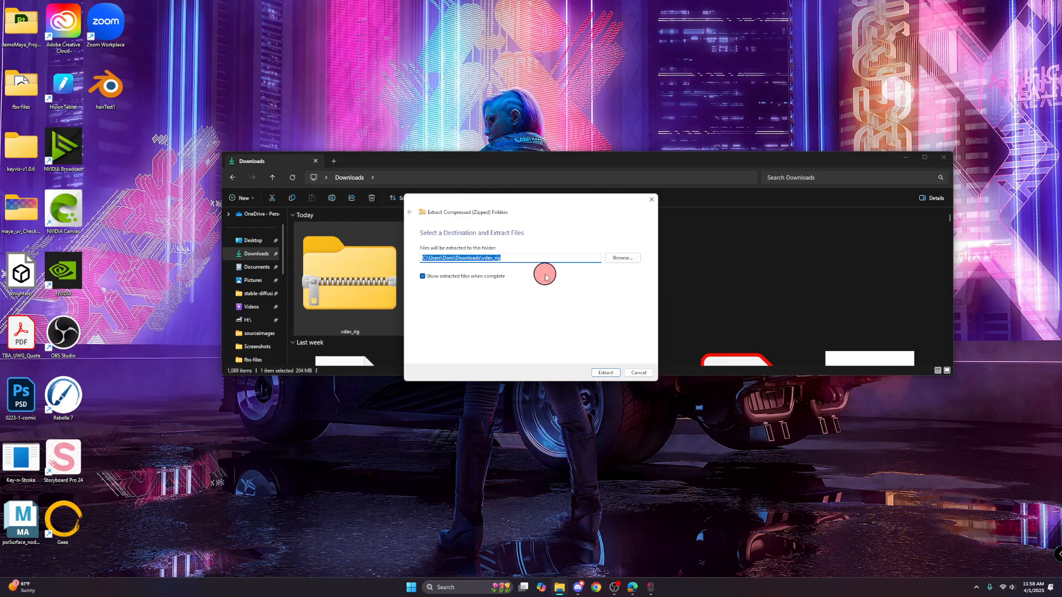
pyautogui.click(622, 258)
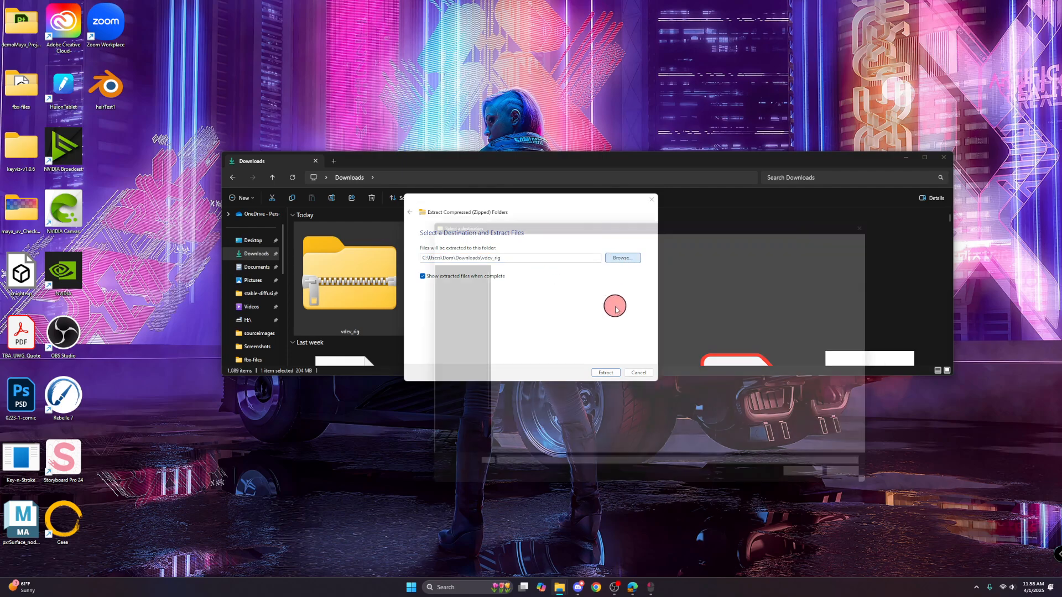
pyautogui.click(439, 288)
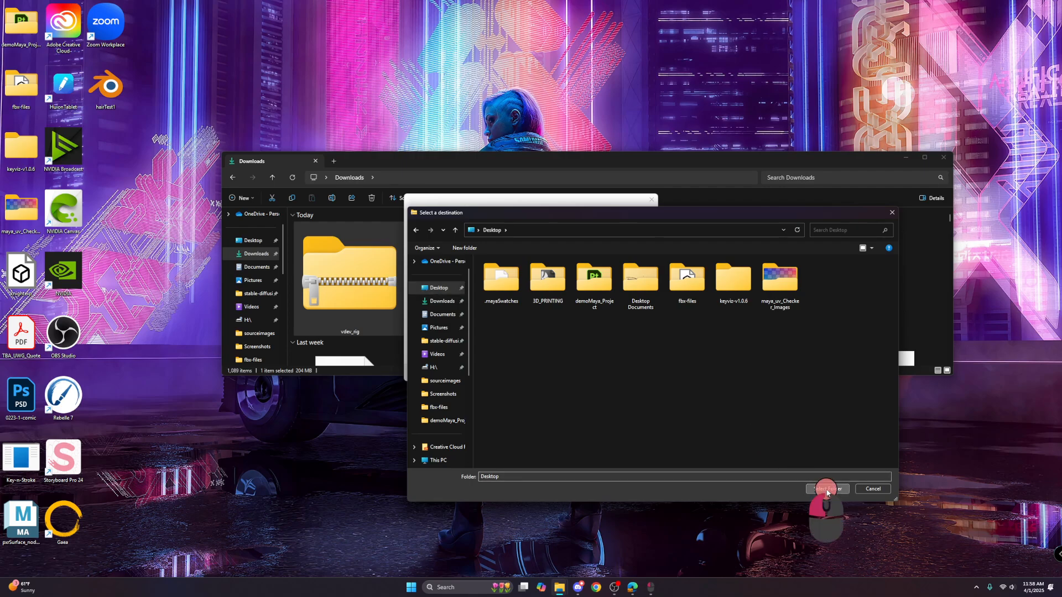
pyautogui.click(827, 489)
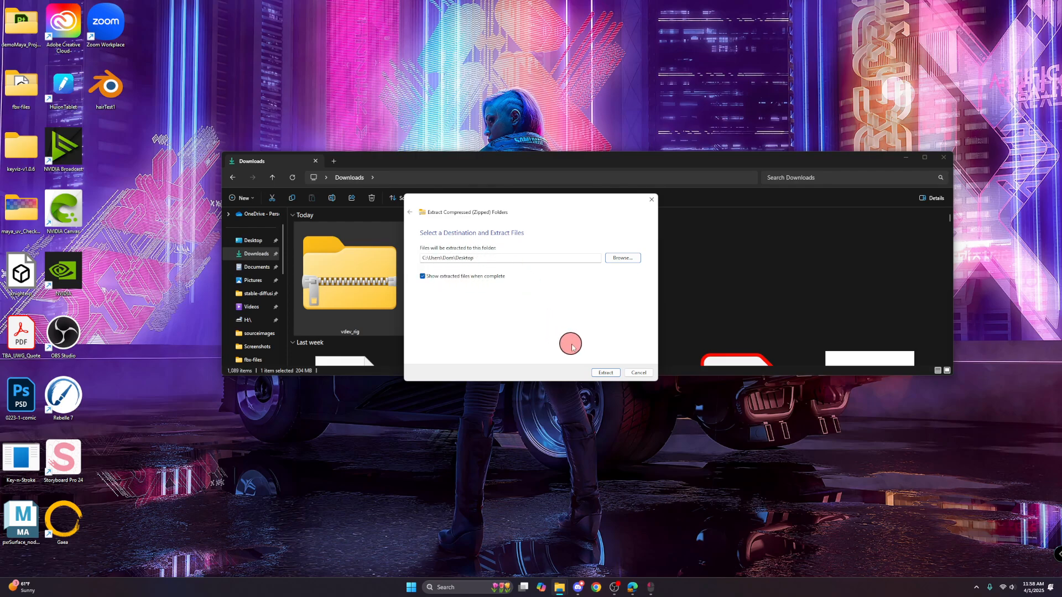
pyautogui.click(423, 276)
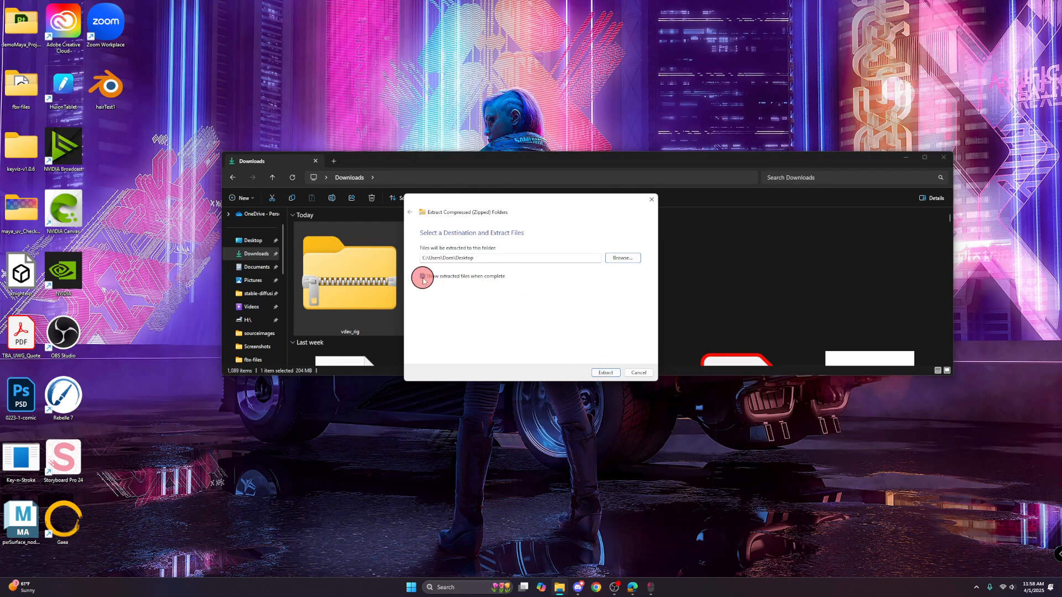
pyautogui.click(604, 374)
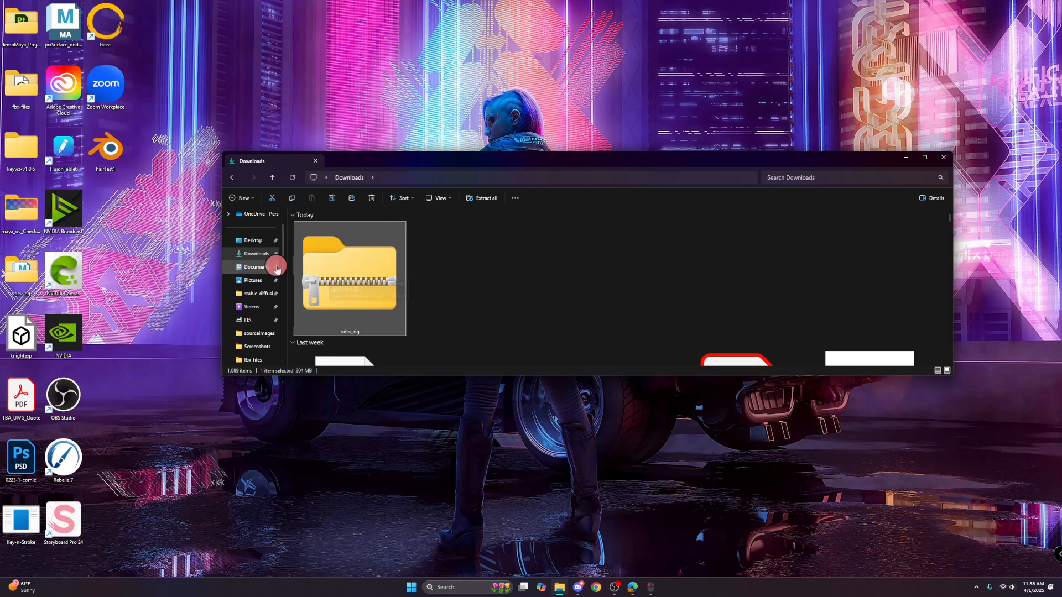
# Open the extracted vdev_rig folder on the desktop and close the Downloads window.
pyautogui.click(26, 273)
pyautogui.doubleClick(26, 274)
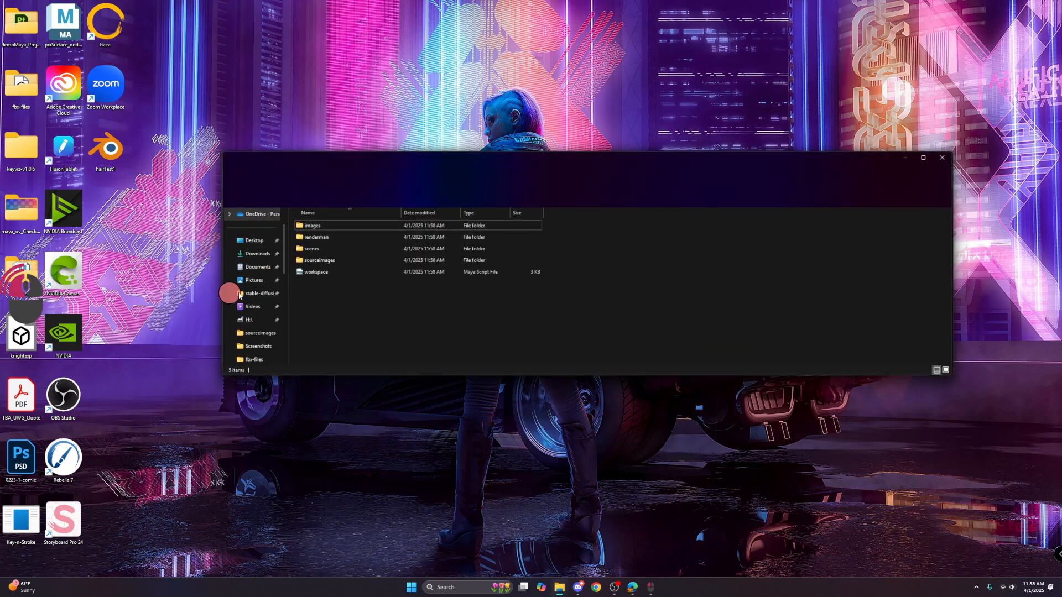
pyautogui.moveTo(363, 169); pyautogui.dragTo(403, 290)
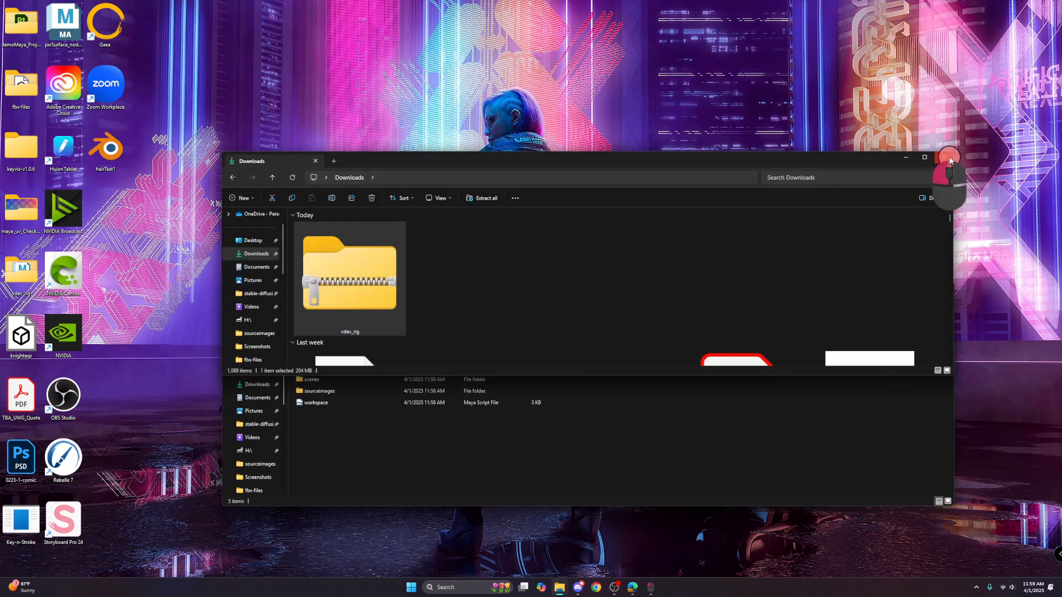
pyautogui.click(944, 157)
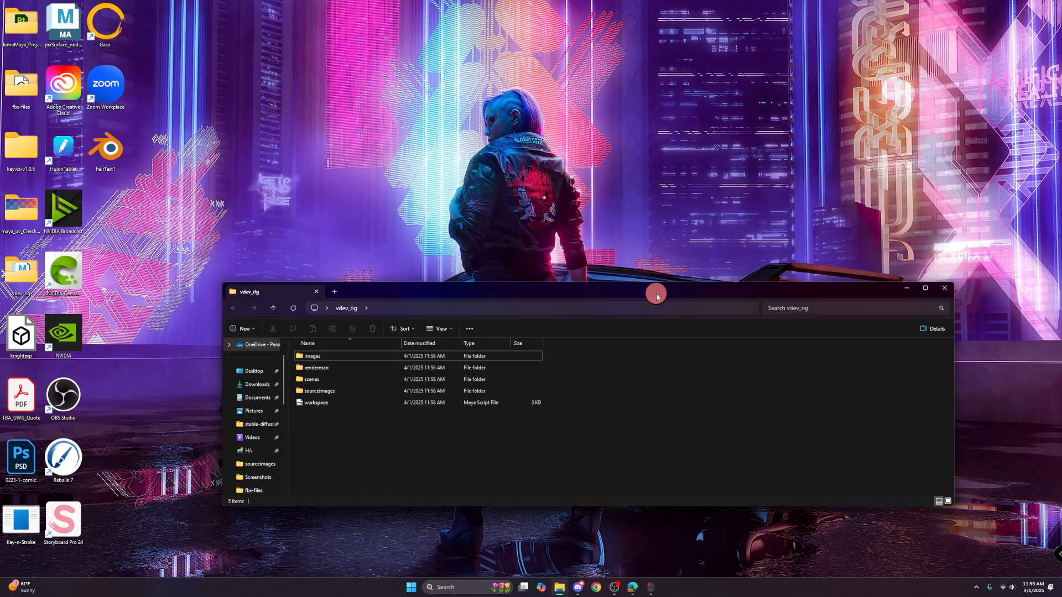
pyautogui.moveTo(455, 290); pyautogui.dragTo(441, 151)
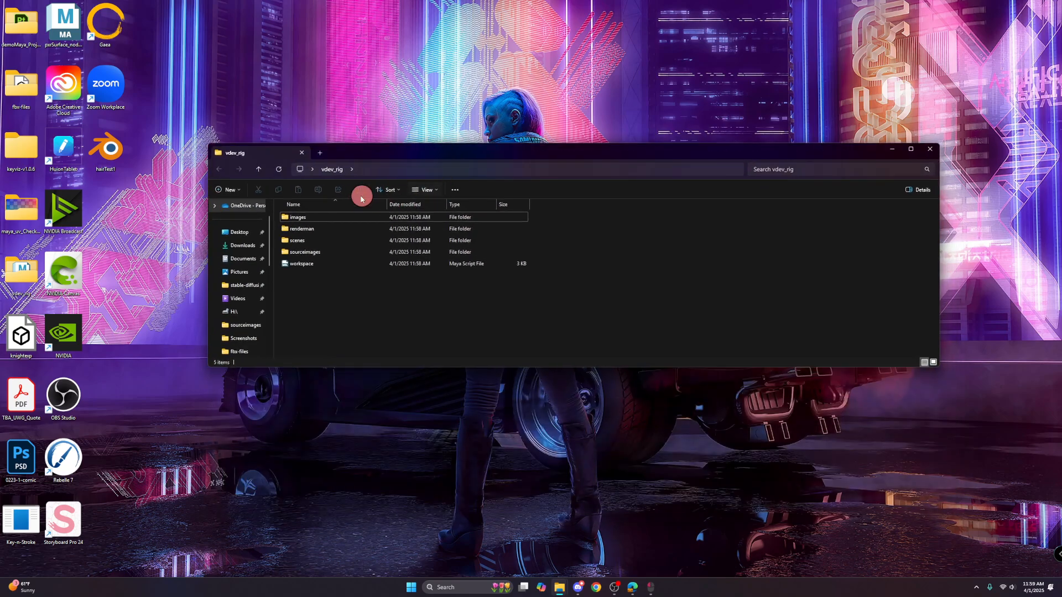
pyautogui.click(318, 220)
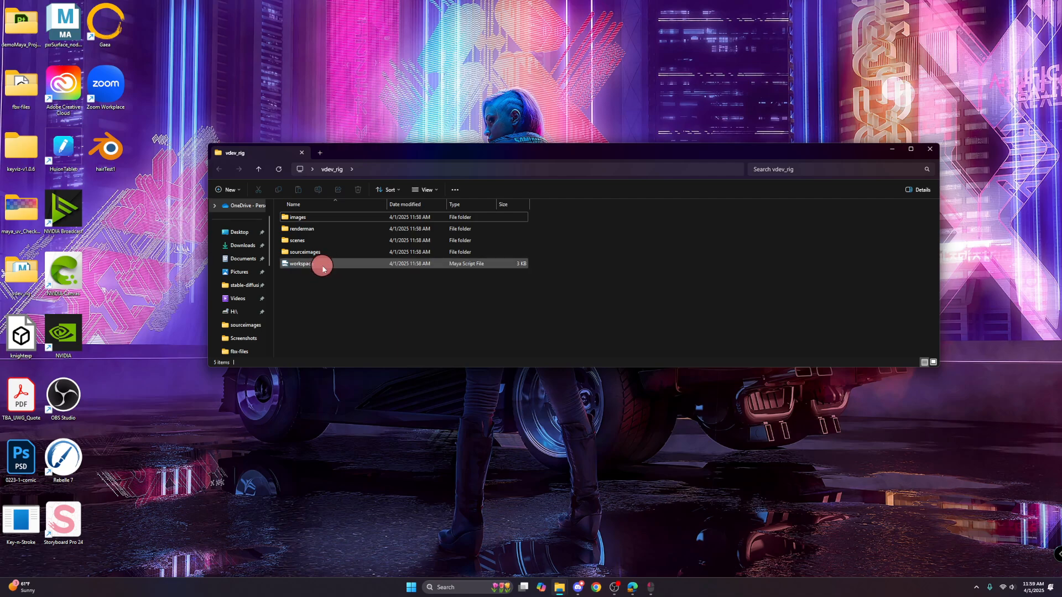
# Open the vDevRig scene from the scenes folder in Maya, accepting the student version notice and allowing the flagged Python function.
pyautogui.doubleClick(356, 244)
pyautogui.click(322, 218)
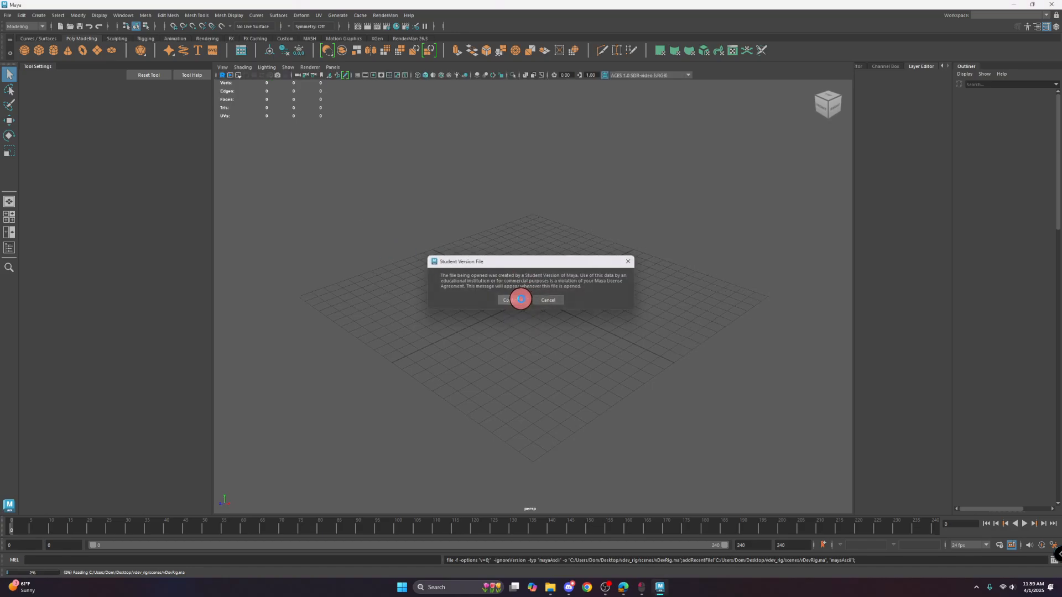
pyautogui.click(514, 300)
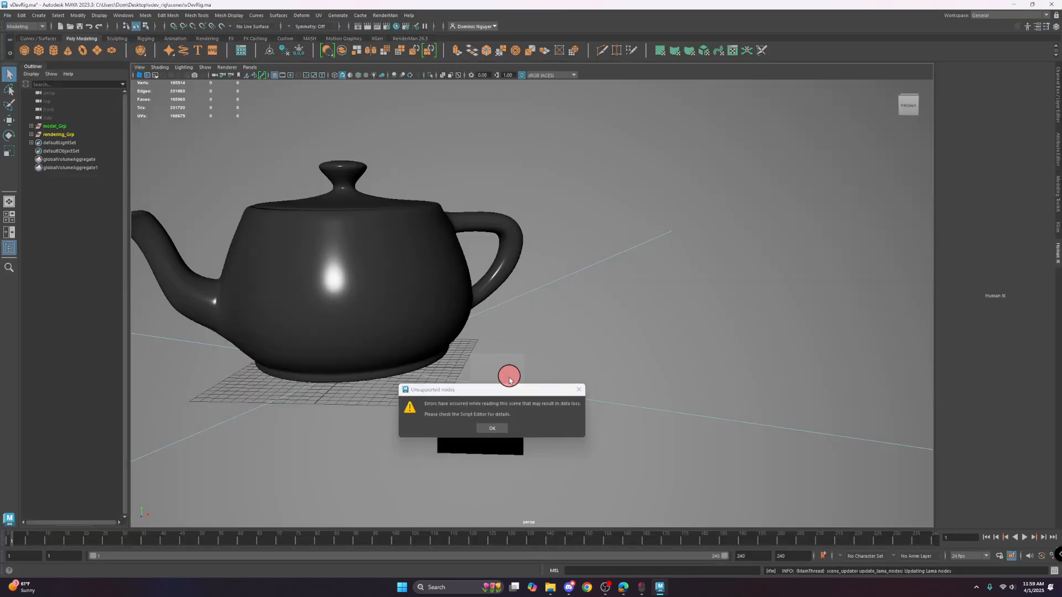
pyautogui.click(493, 428)
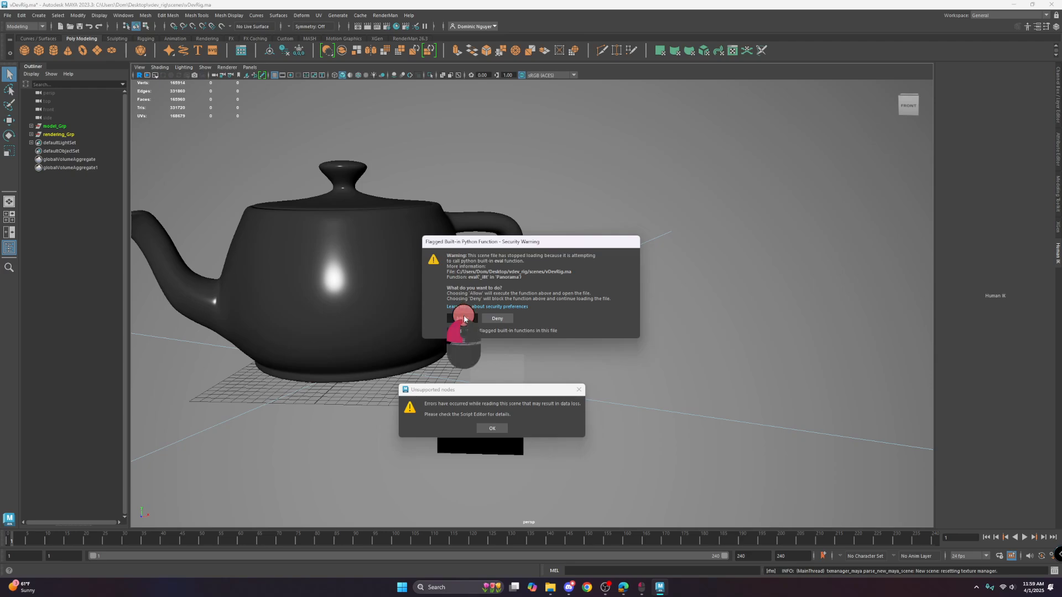
pyautogui.click(463, 319)
pyautogui.click(464, 319)
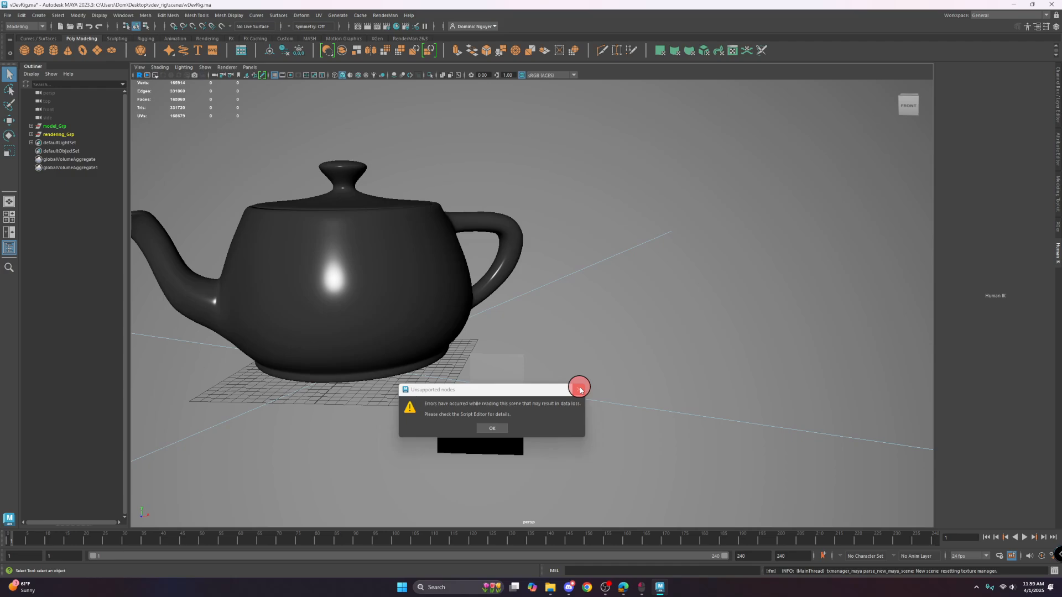
pyautogui.click(580, 390)
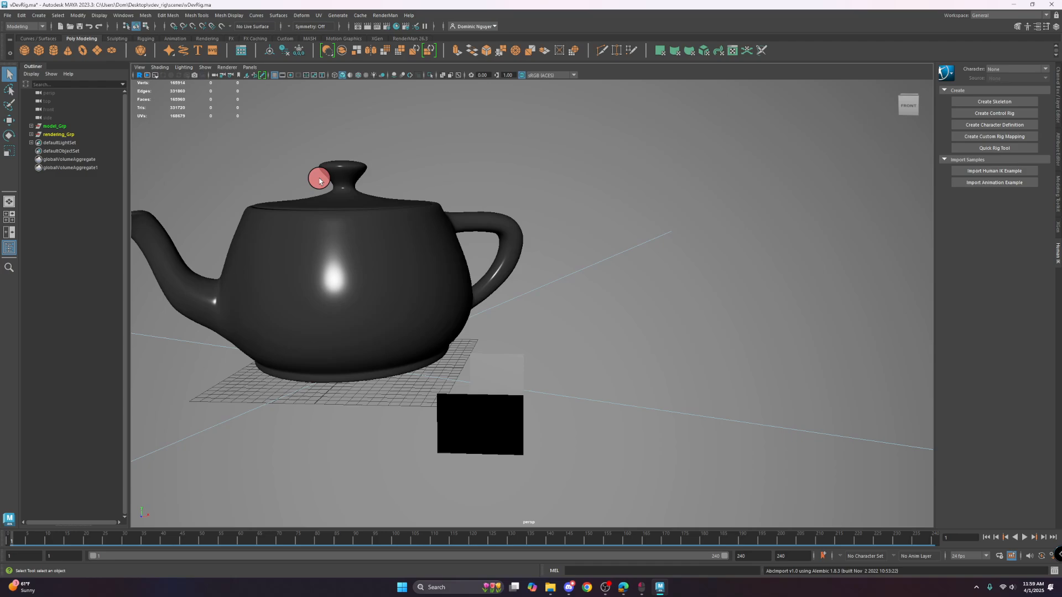
# Look through the renderCam camera in the viewport and show the RenderMan 26.3 shelf.
pyautogui.click(250, 67)
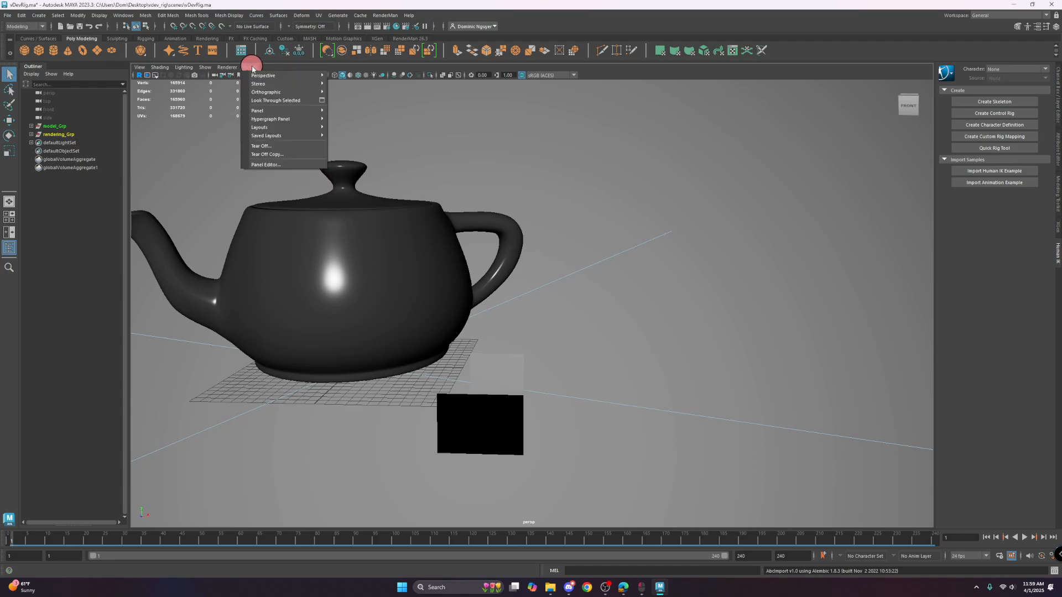
pyautogui.moveTo(287, 75)
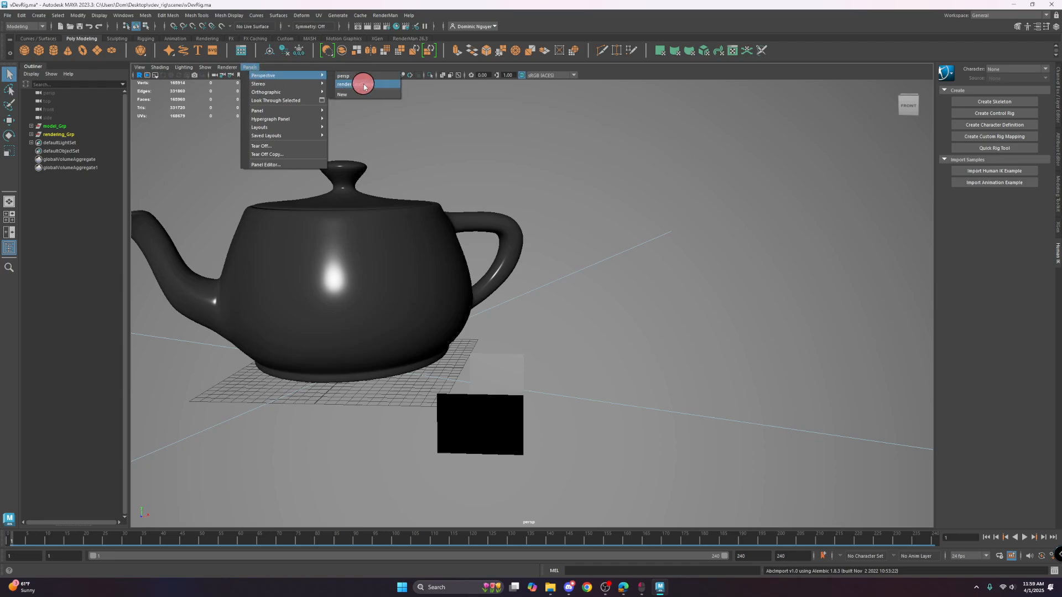
pyautogui.click(394, 86)
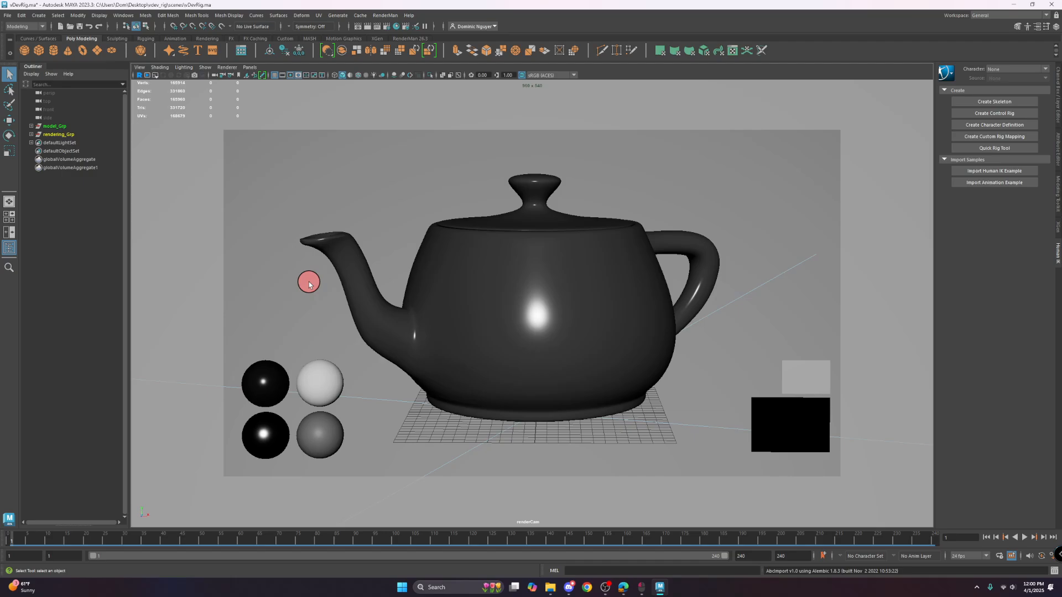
pyautogui.click(412, 38)
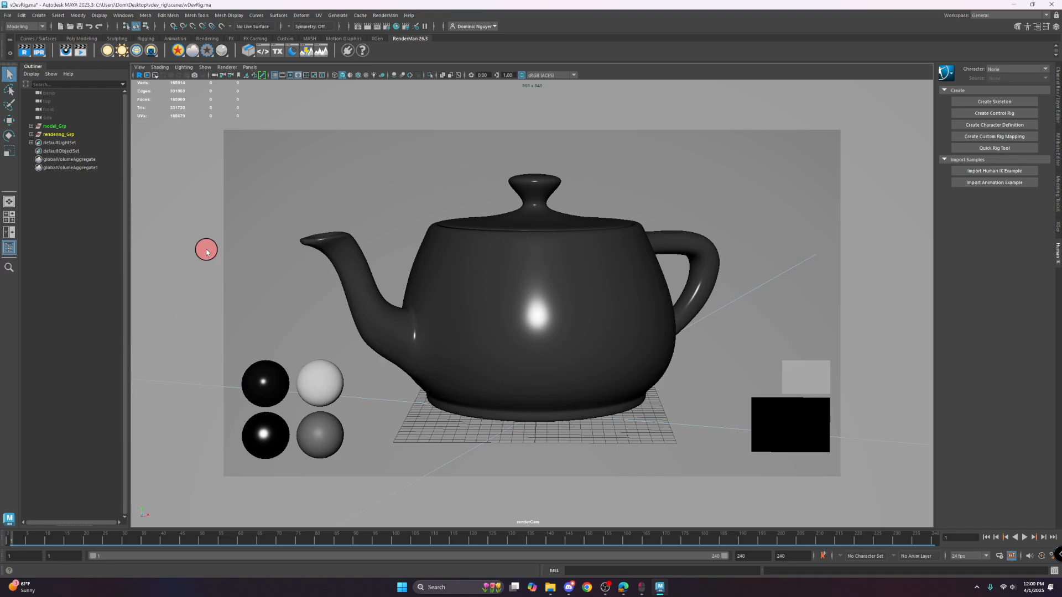
# Set the Maya project to the vdev_rig folder on the Desktop.
pyautogui.click(11, 17)
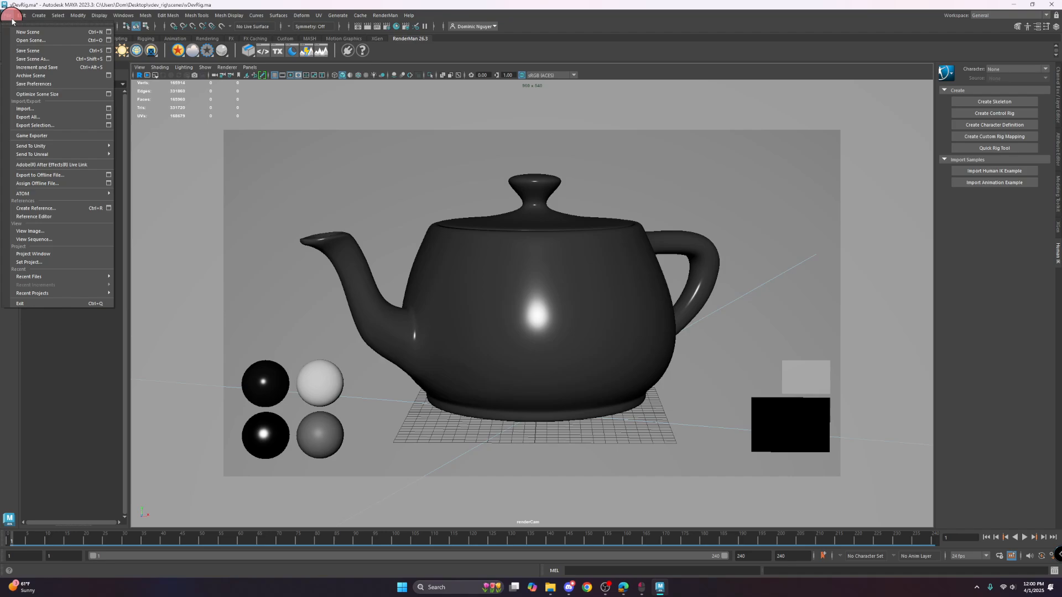
pyautogui.click(76, 264)
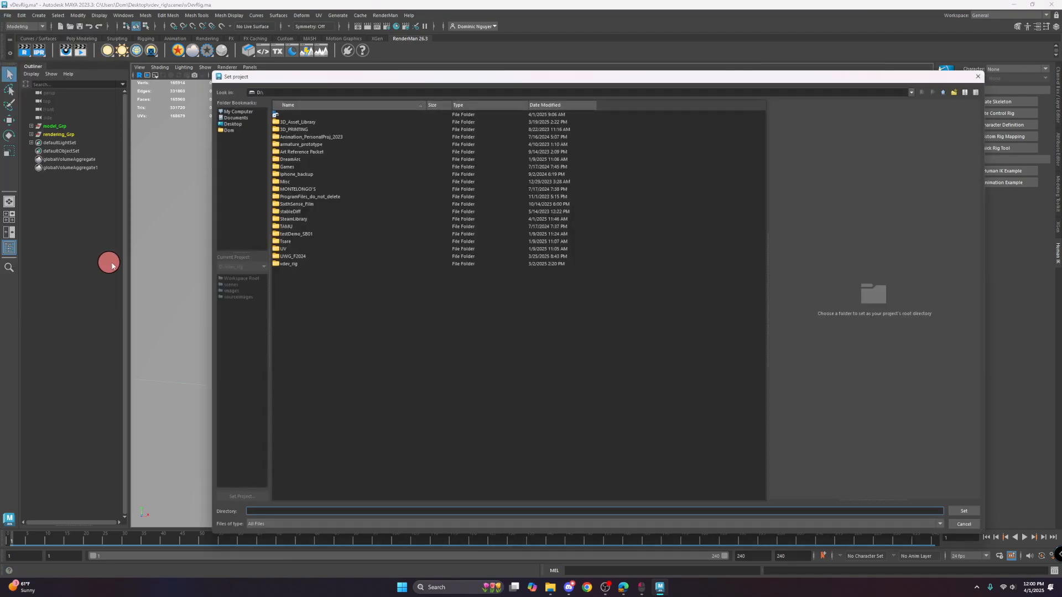
pyautogui.click(234, 124)
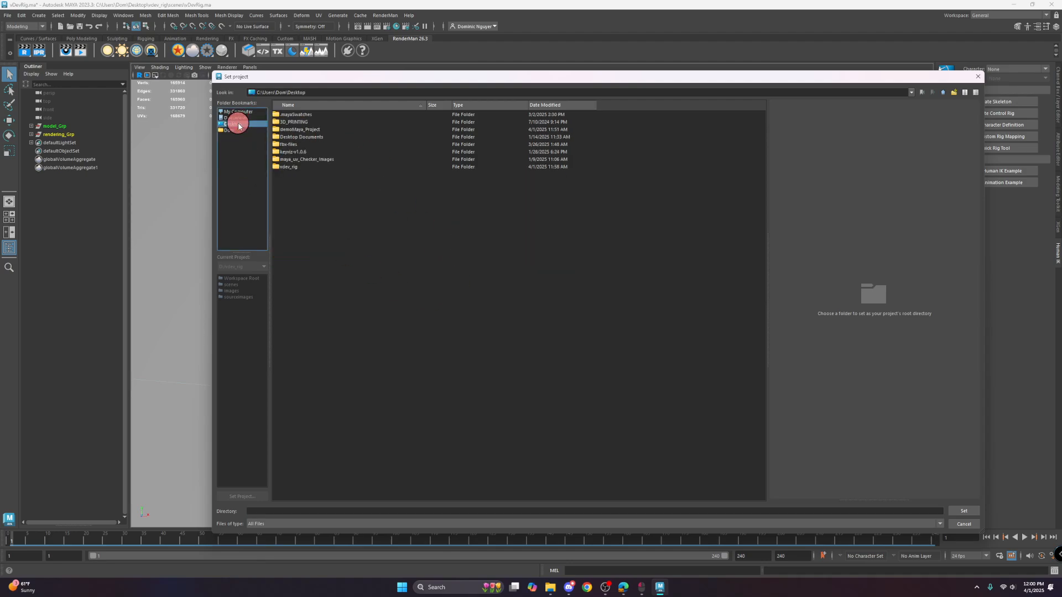
pyautogui.click(293, 167)
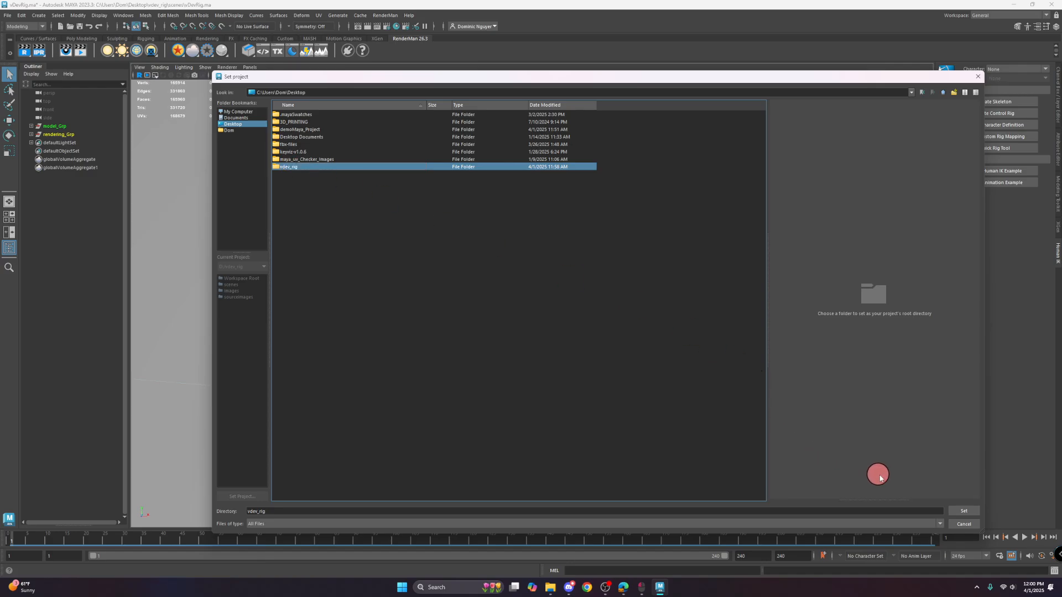
pyautogui.click(966, 511)
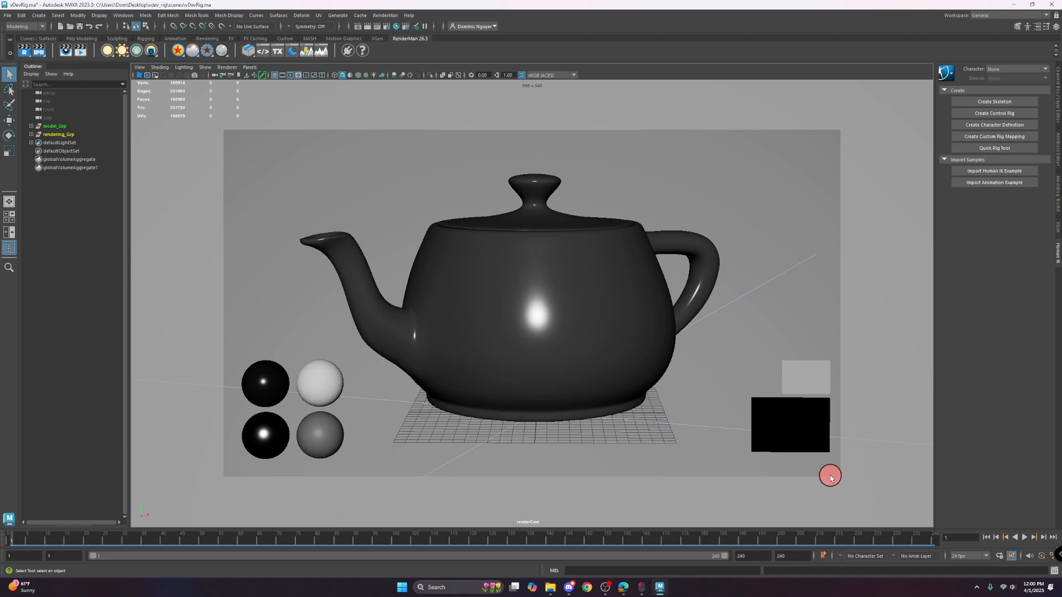
# Examine the contents of the vdev_rig project's sourceimages folder in File Explorer and return to Maya.
pyautogui.moveTo(550, 587)
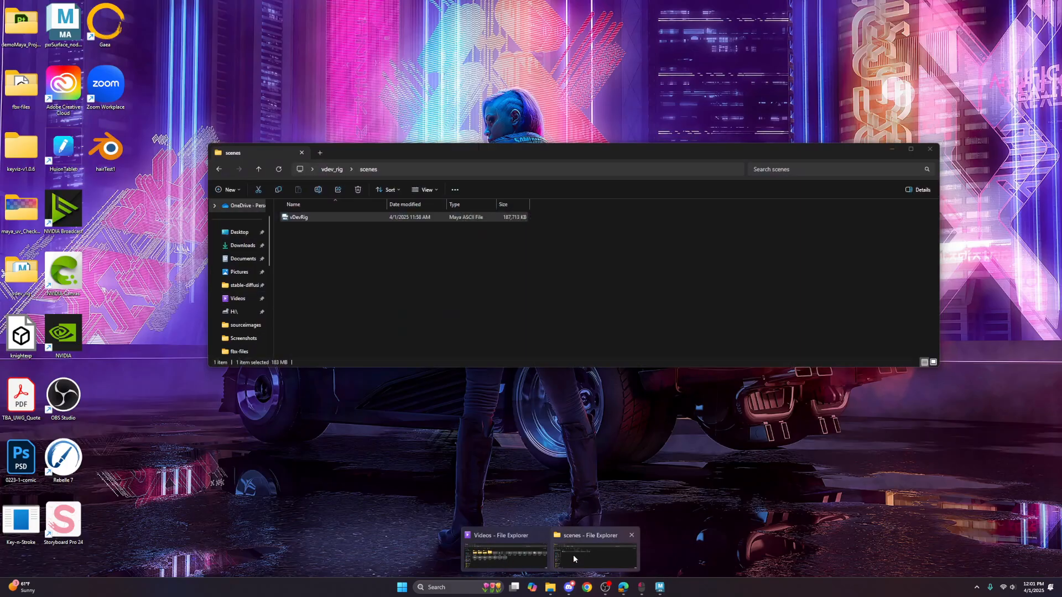
pyautogui.click(574, 555)
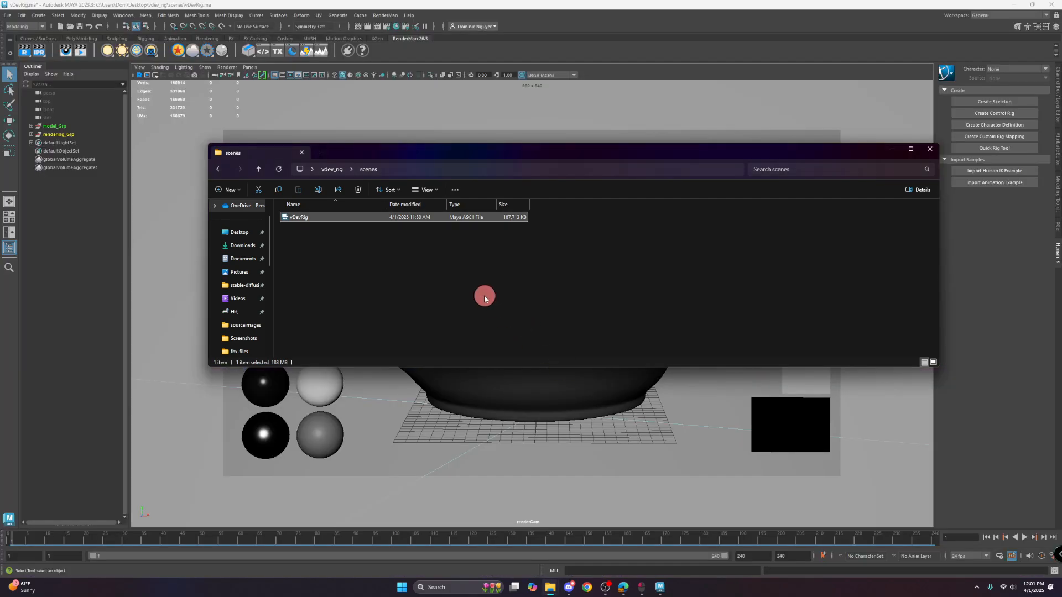
pyautogui.click(332, 169)
pyautogui.doubleClick(314, 238)
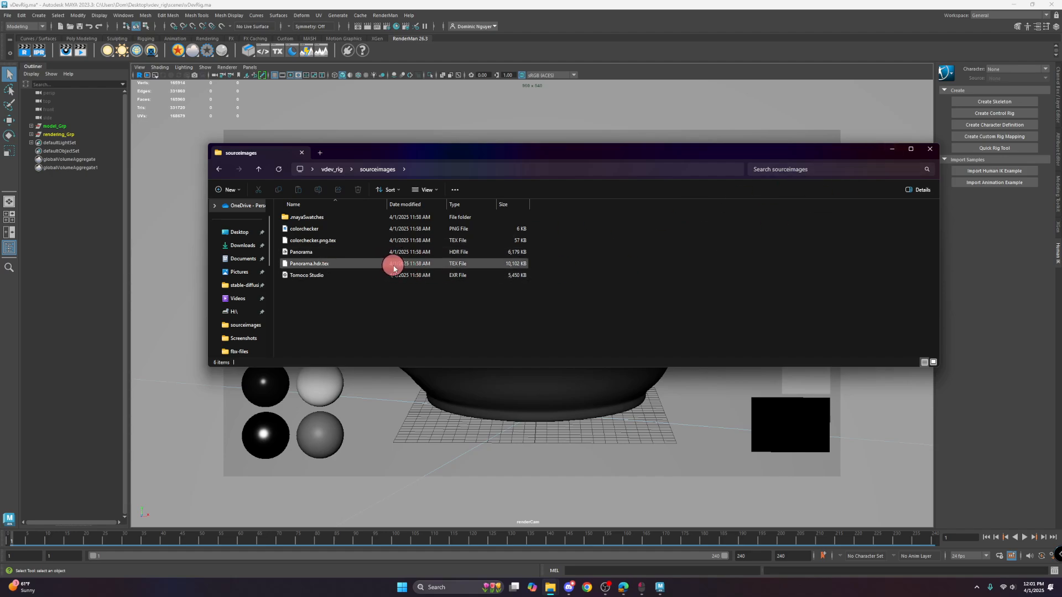
pyautogui.click(894, 151)
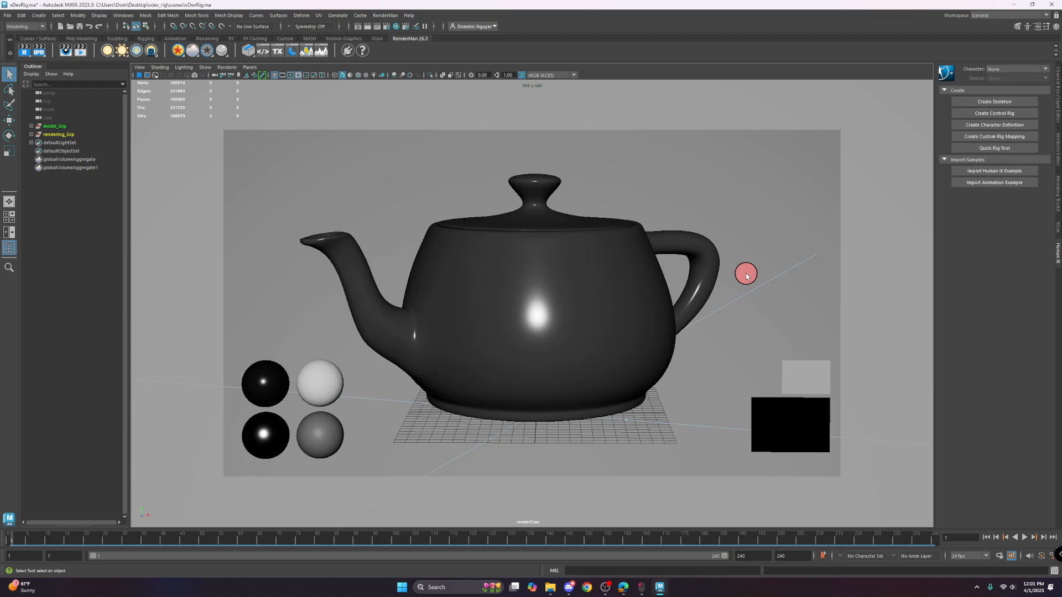
# Save the scene as vDevRig.ma in the project's scenes folder, replacing the existing file.
pyautogui.click(7, 15)
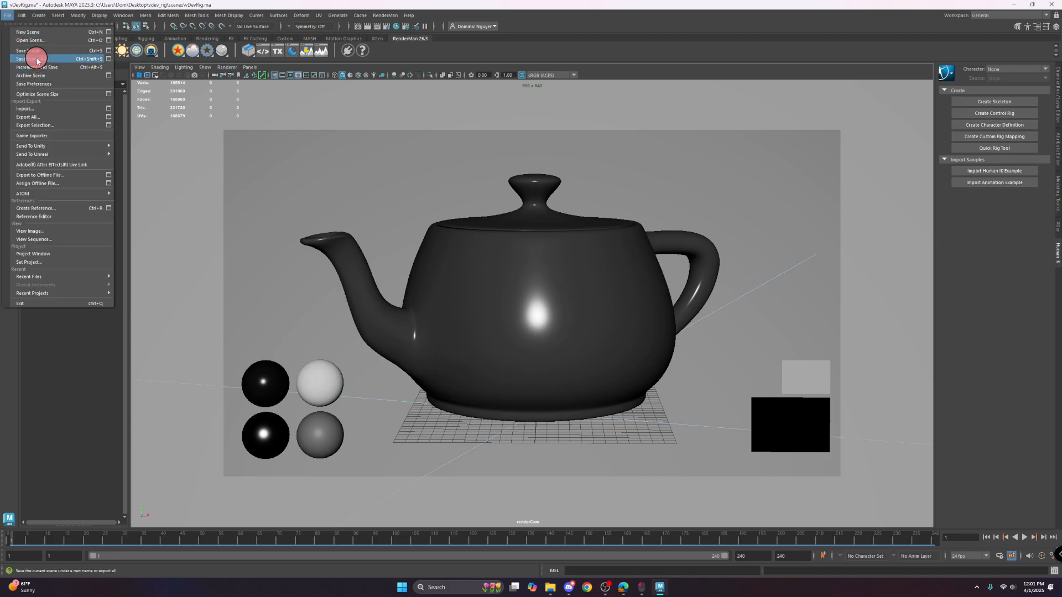
pyautogui.click(37, 59)
pyautogui.click(291, 115)
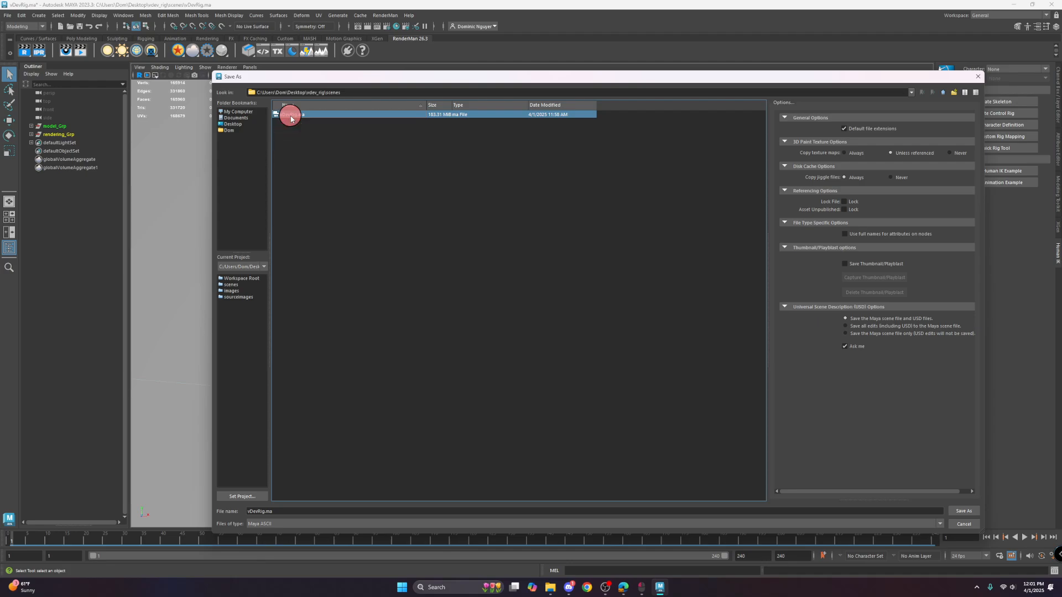
pyautogui.click(291, 115)
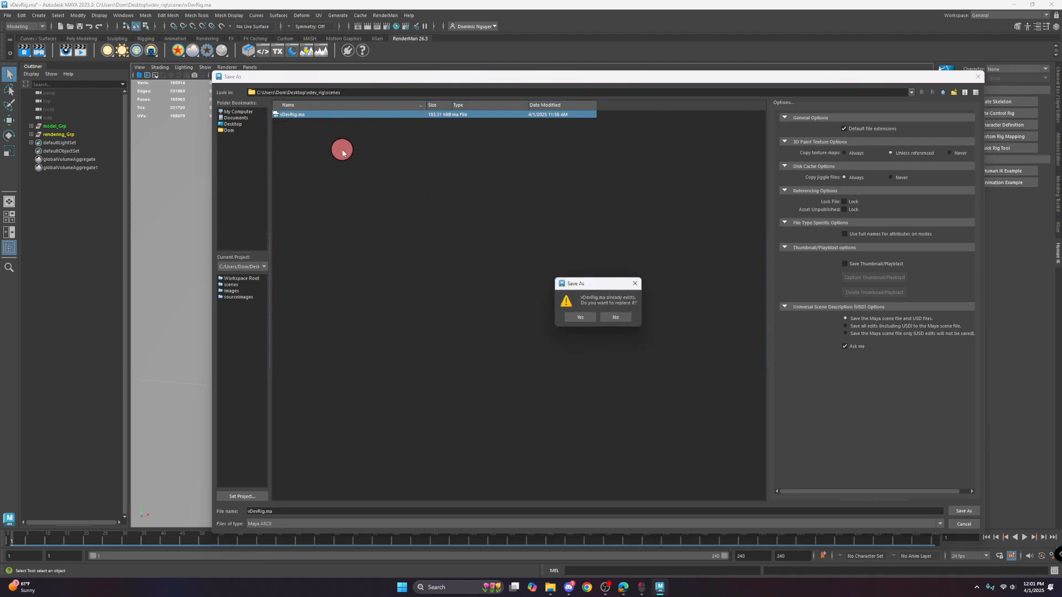
pyautogui.click(586, 317)
pyautogui.click(510, 302)
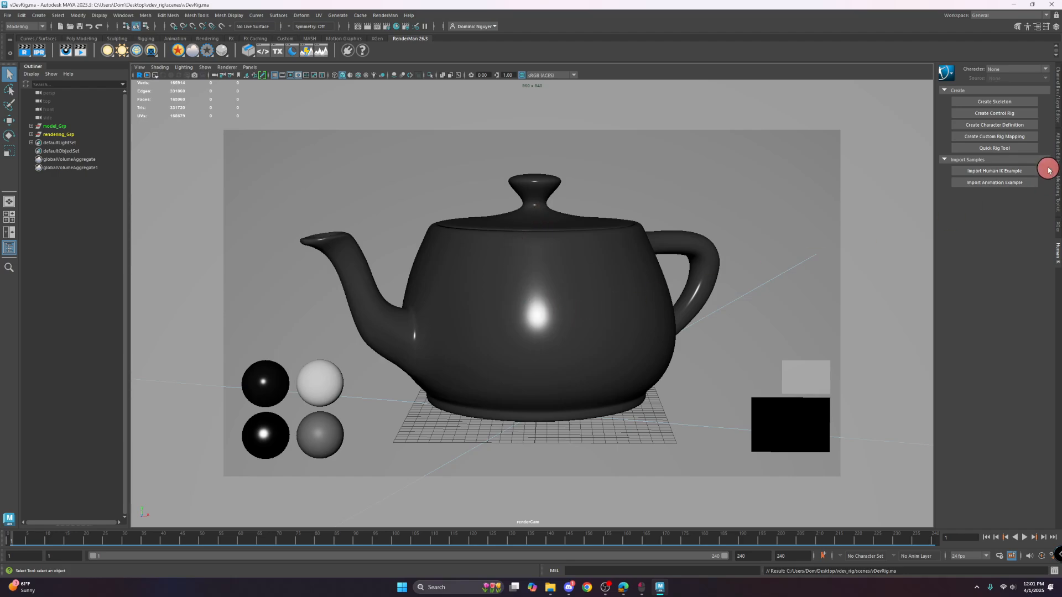
# Show the scene's display layers and hide the teapot_no_legs layer.
pyautogui.click(1057, 107)
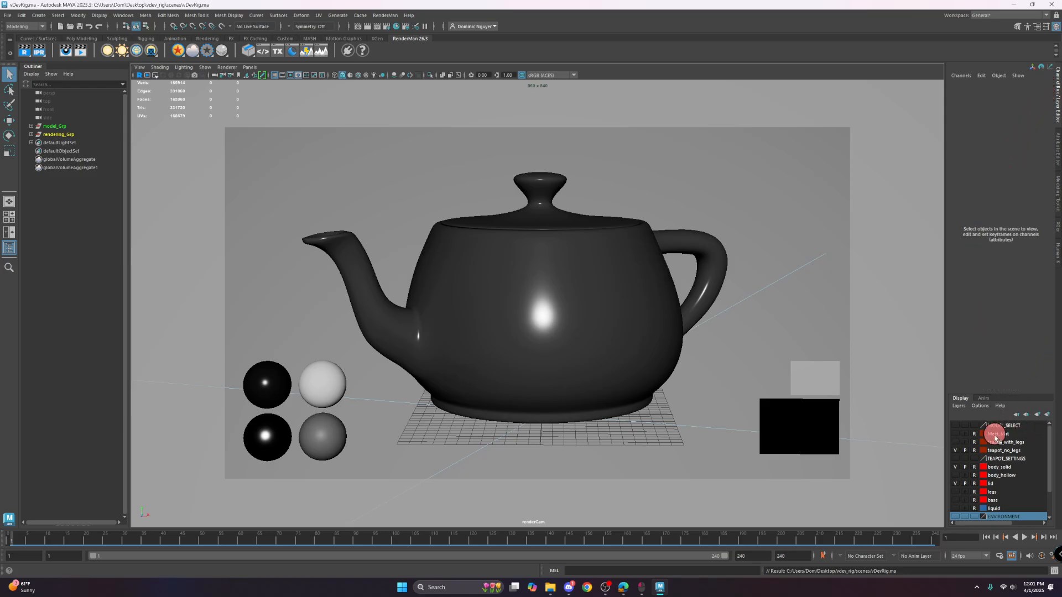
pyautogui.scroll(-2, 999, 473)
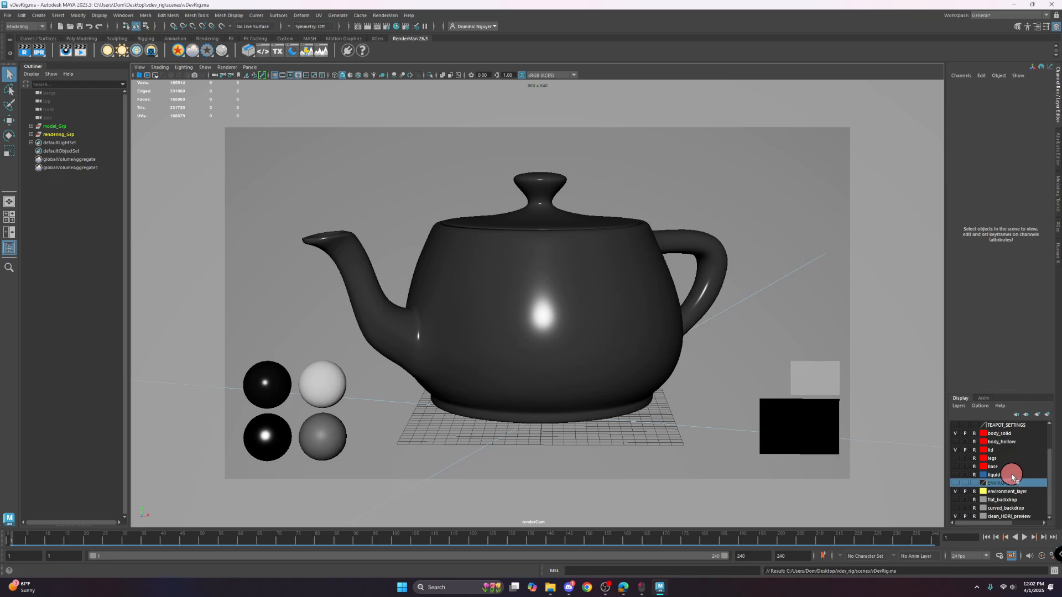
pyautogui.scroll(1, 1015, 480)
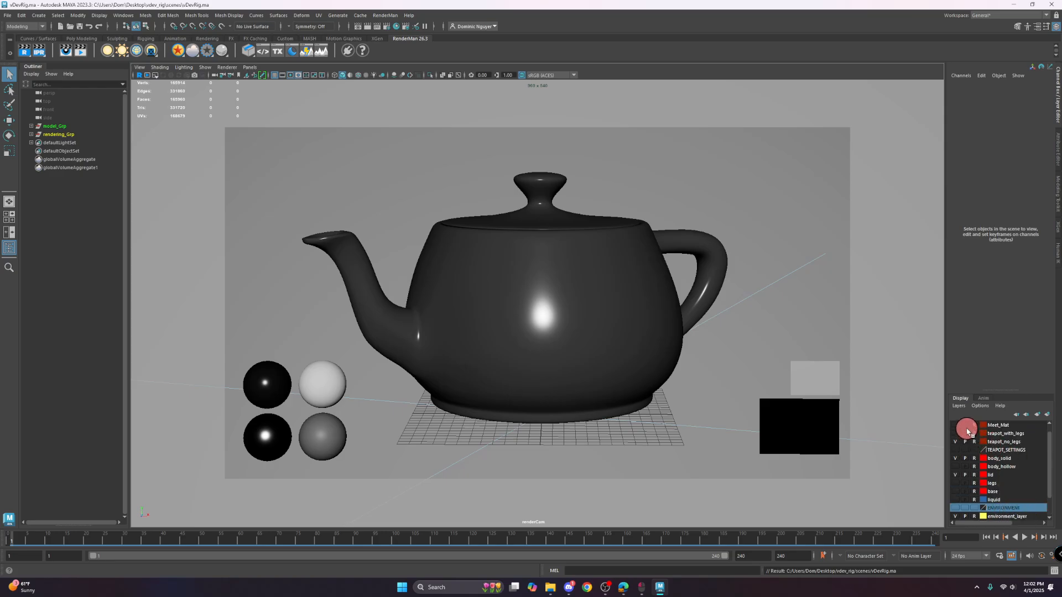
pyautogui.scroll(1, 970, 432)
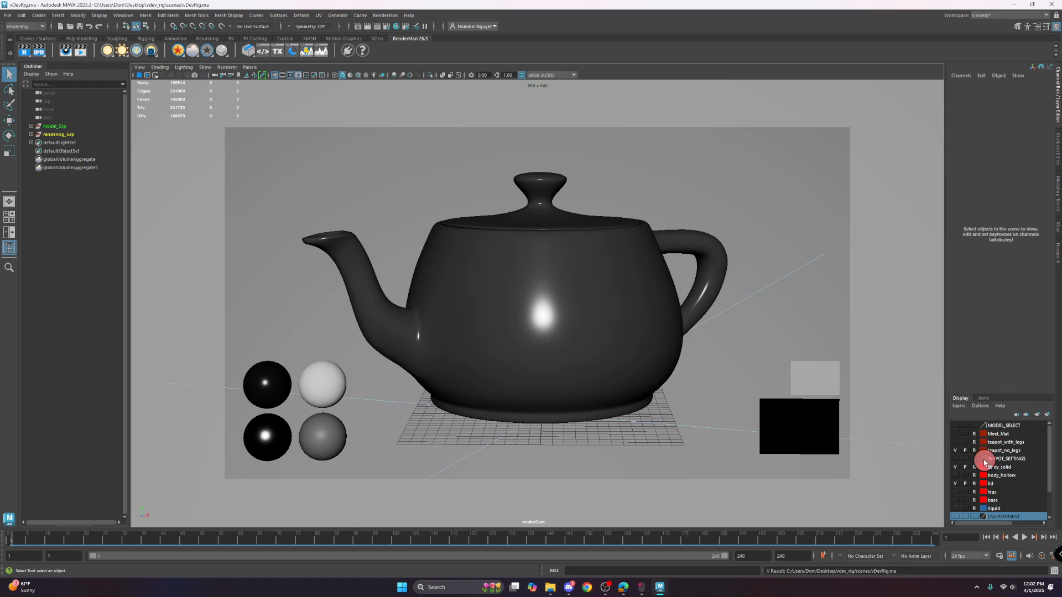
pyautogui.click(956, 451)
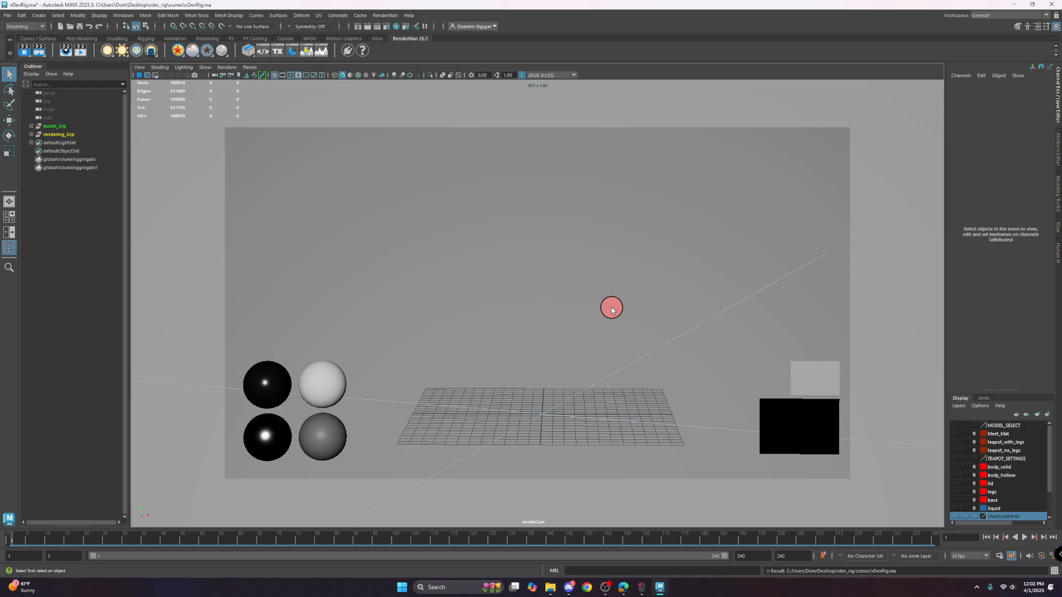
# Reference knight1.ma from D:\vdev_rig\scenes into the scene using the Reference Editor, and close the editor.
pyautogui.click(7, 15)
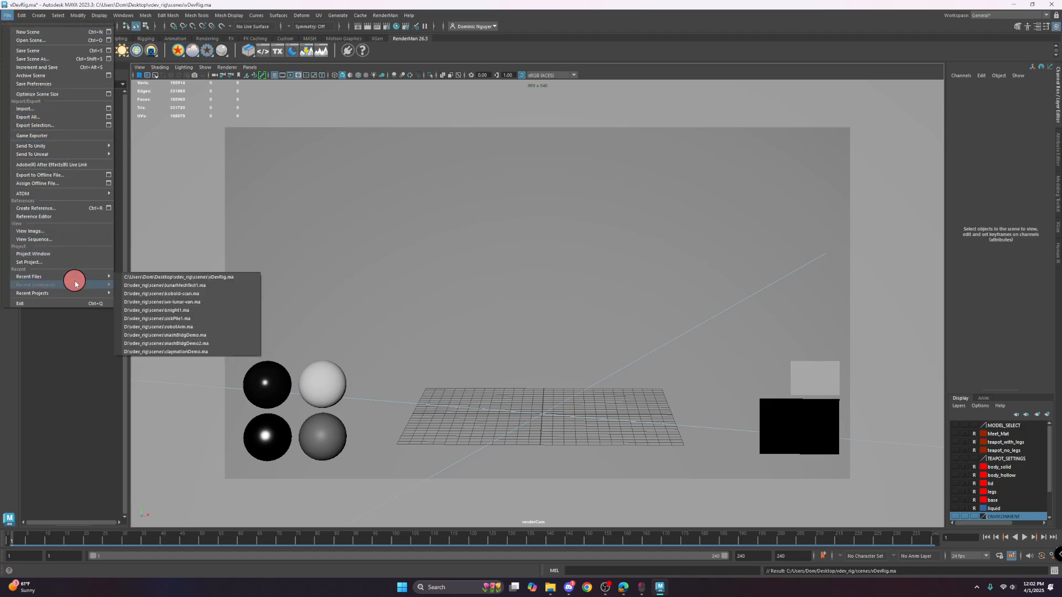
pyautogui.click(54, 216)
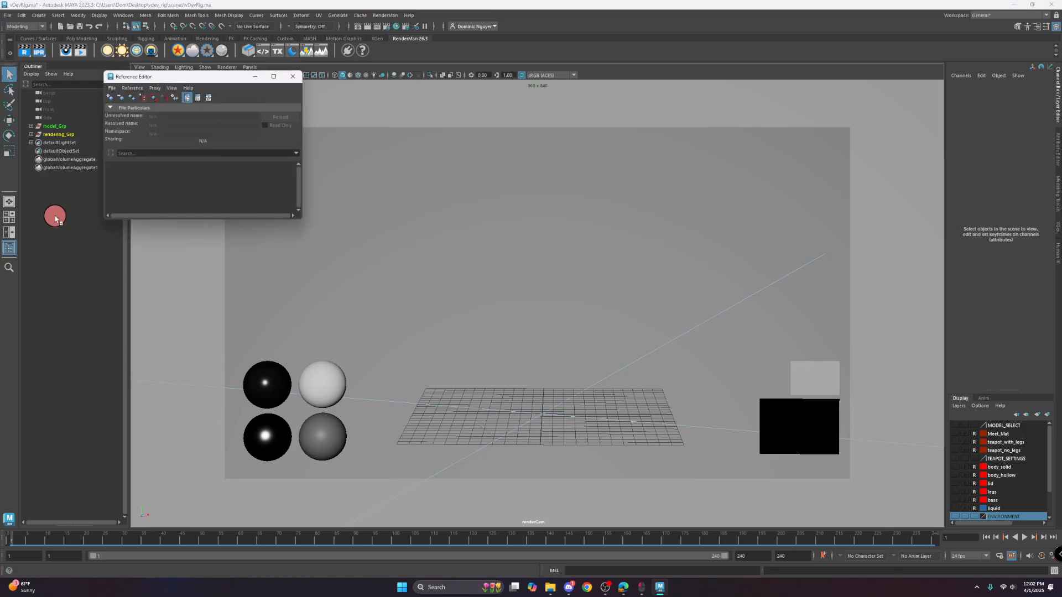
pyautogui.moveTo(216, 76); pyautogui.dragTo(577, 199)
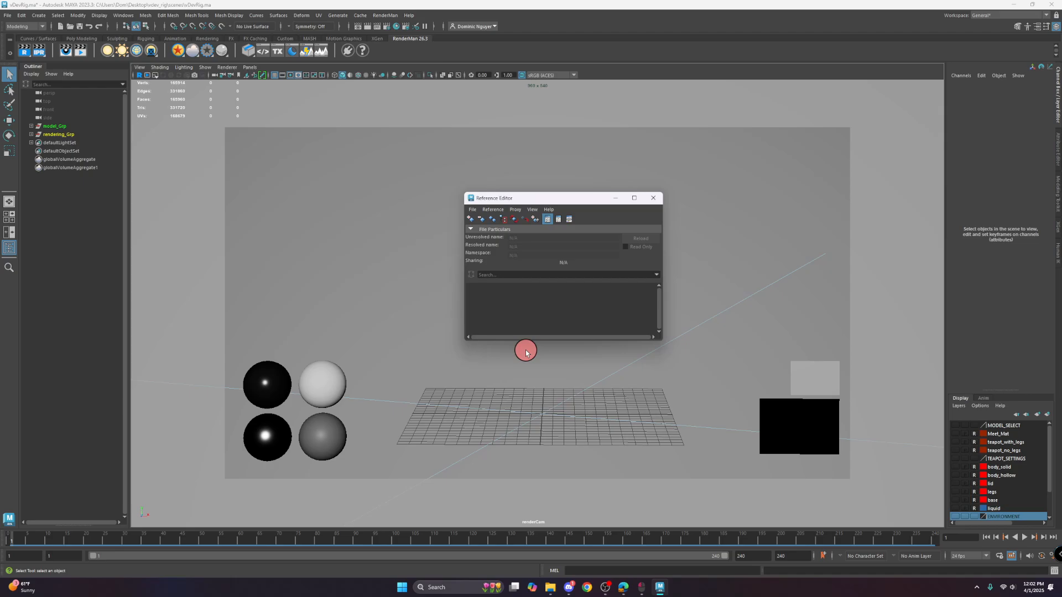
pyautogui.click(472, 209)
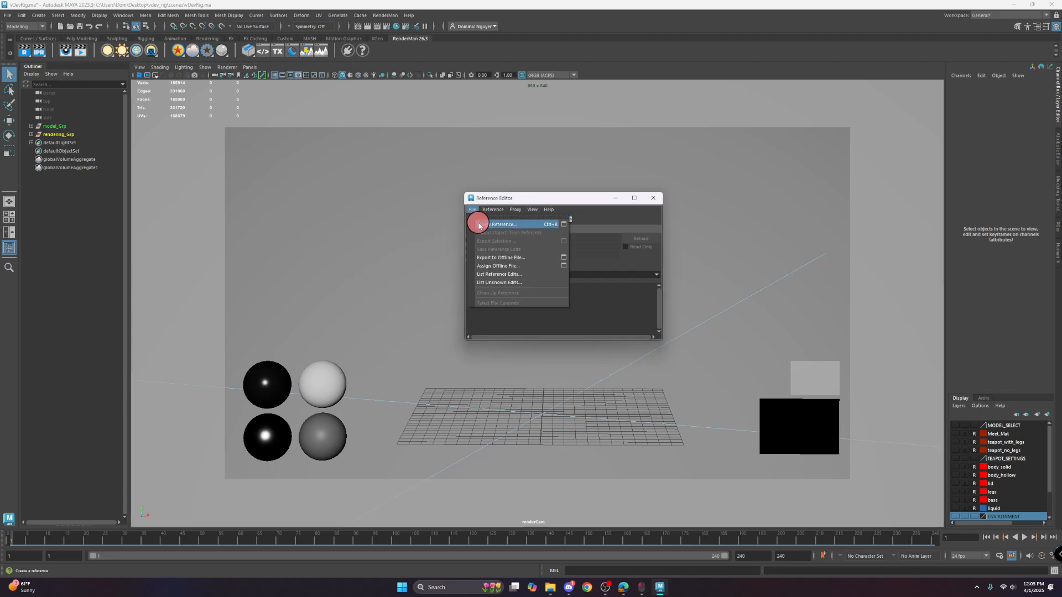
pyautogui.click(479, 225)
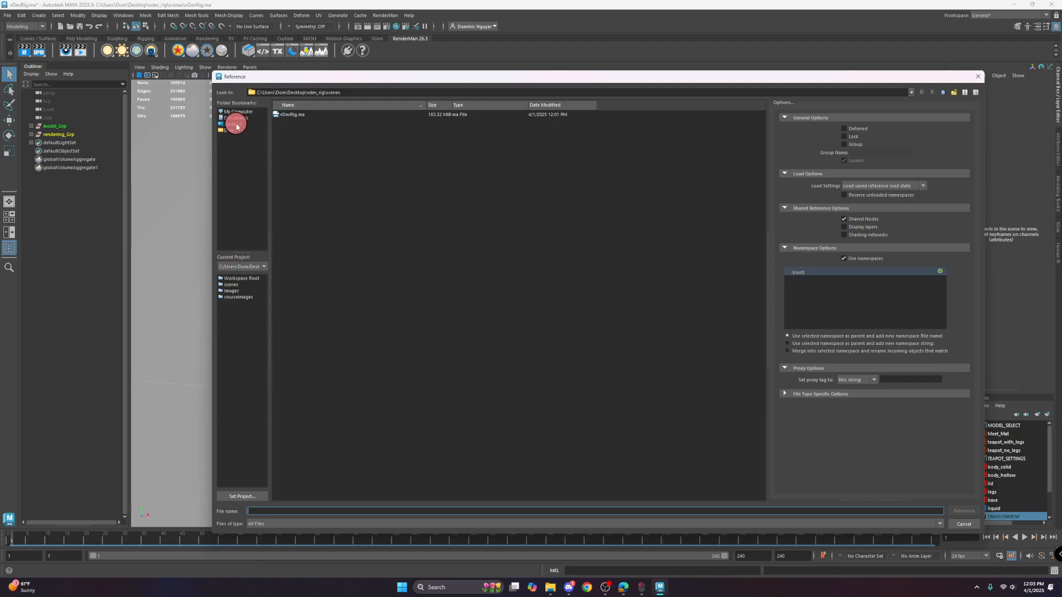
pyautogui.click(235, 125)
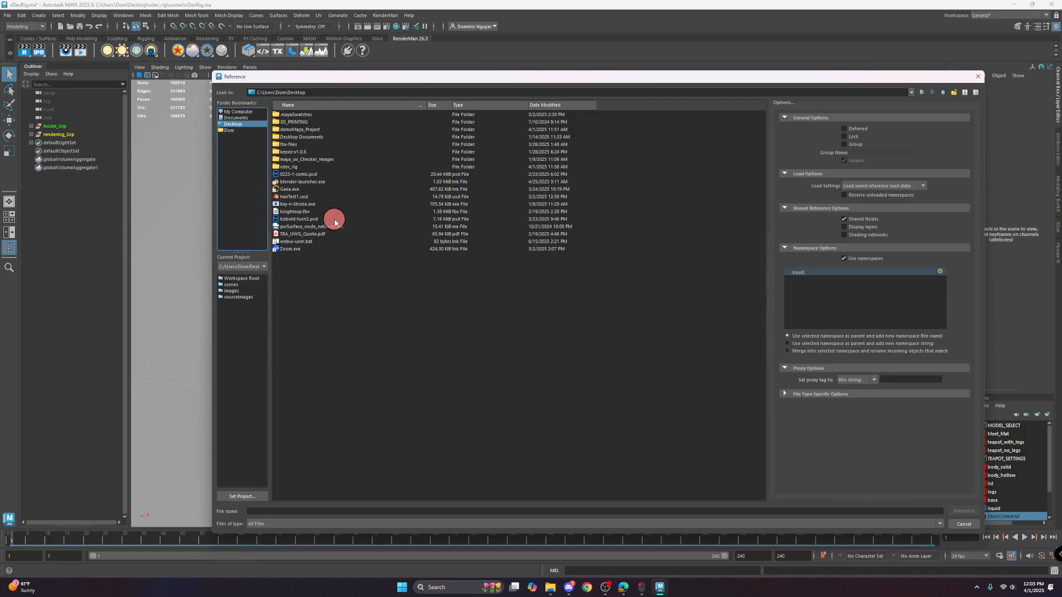
pyautogui.moveTo(290, 80); pyautogui.dragTo(0, 111)
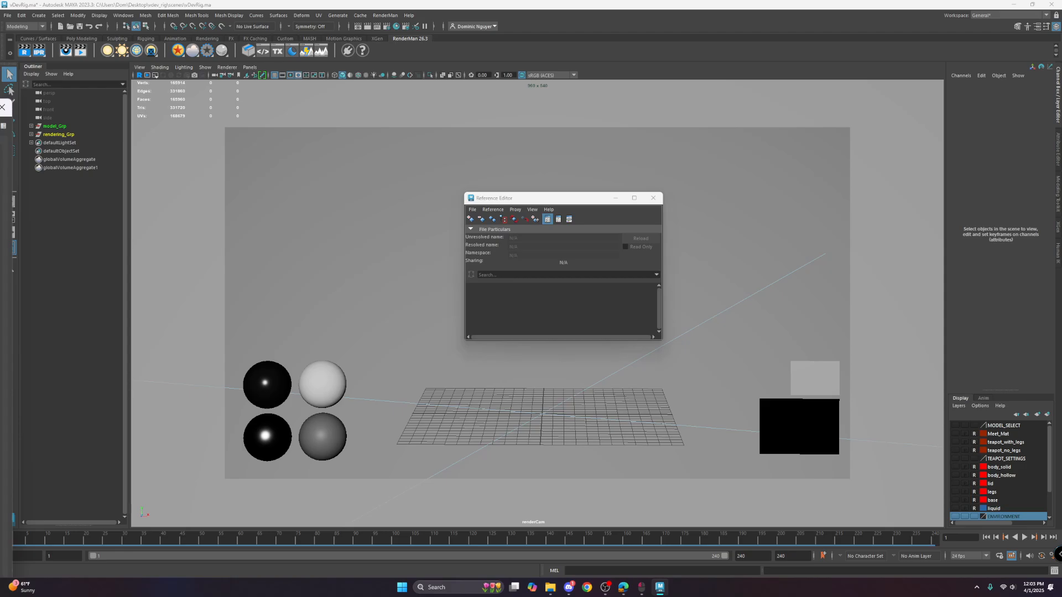
pyautogui.moveTo(0, 107); pyautogui.dragTo(210, 162)
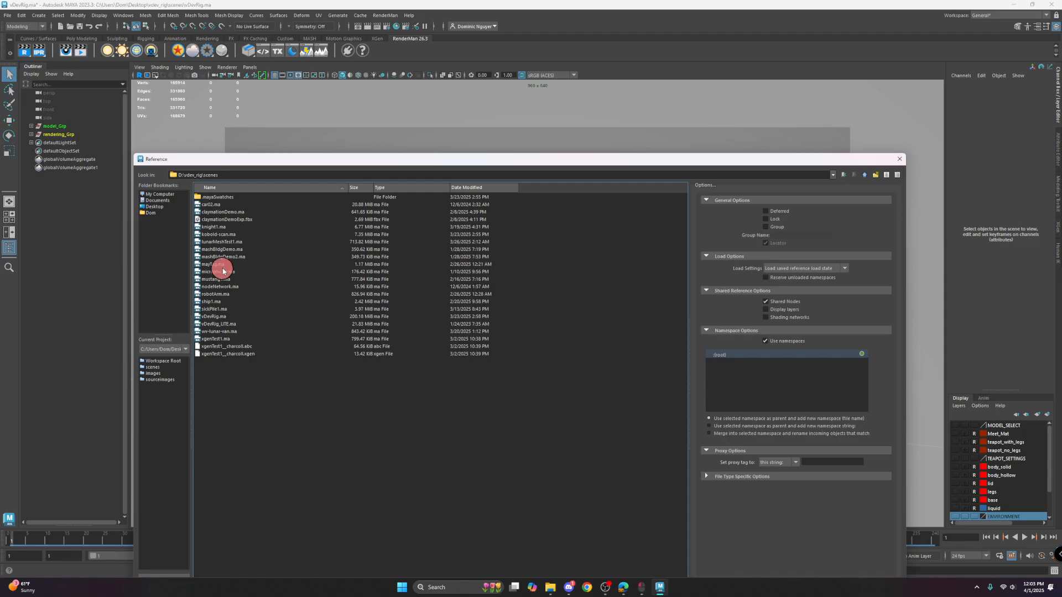
pyautogui.doubleClick(213, 227)
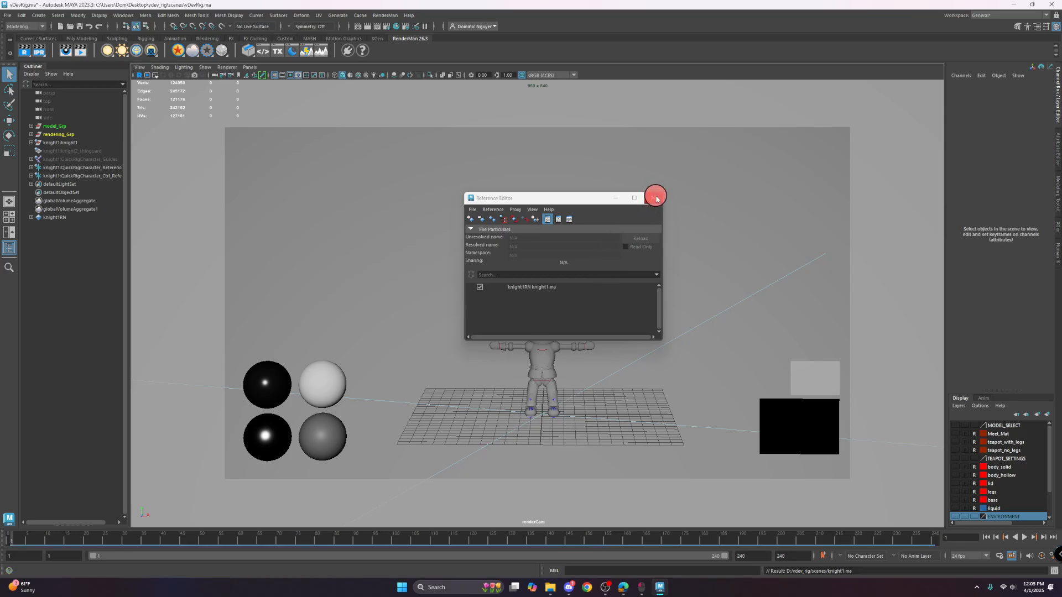
pyautogui.click(656, 200)
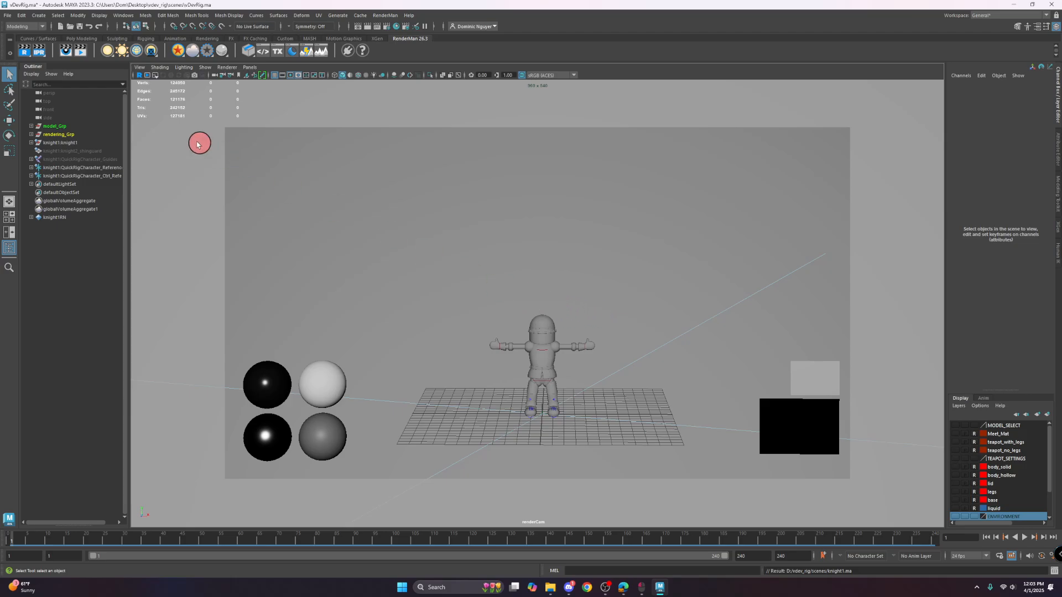
# Reopen the Reference Editor and add car02.ma from D:\vdev_rig\scenes as a second reference.
pyautogui.click(8, 22)
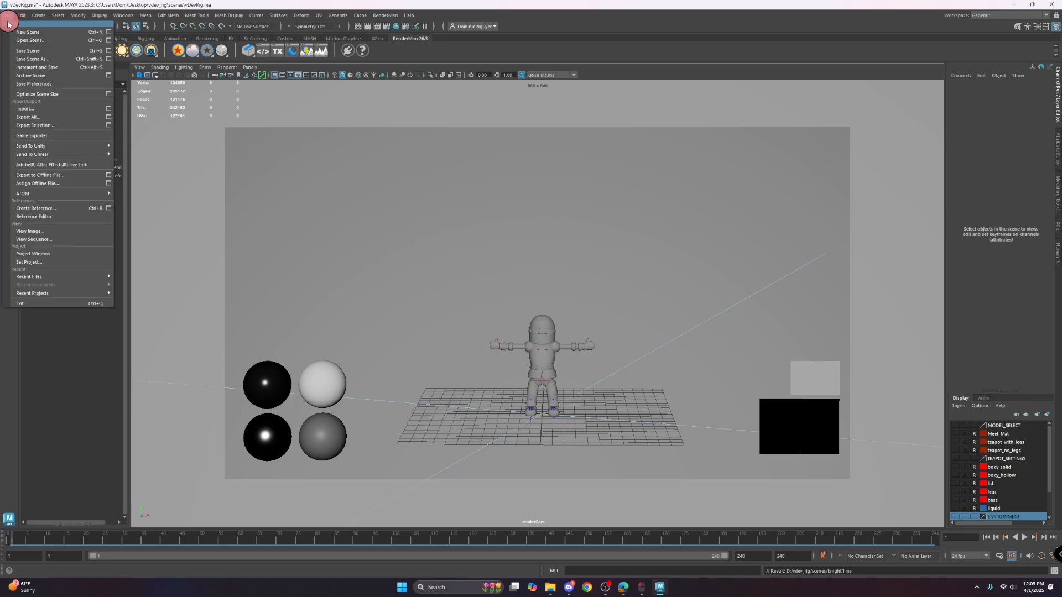
pyautogui.click(47, 217)
pyautogui.click(471, 218)
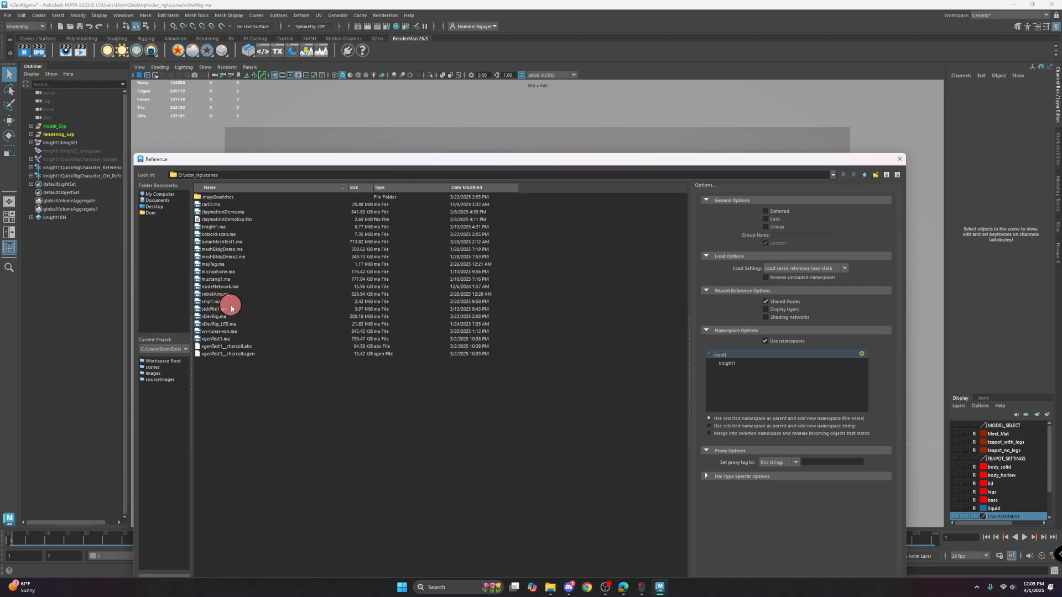
pyautogui.click(211, 206)
pyautogui.doubleClick(211, 207)
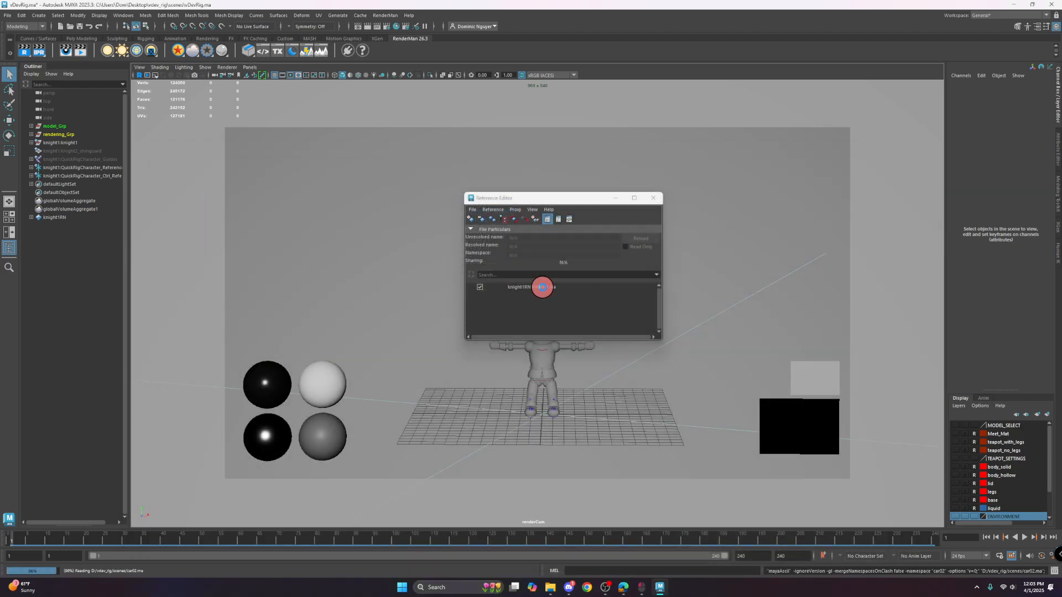
pyautogui.click(537, 302)
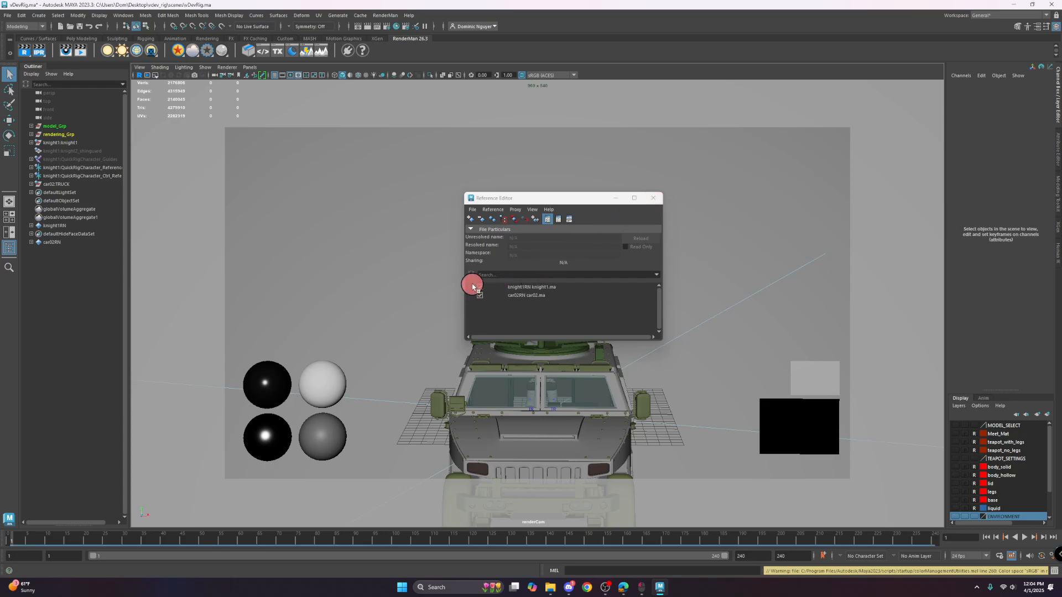
# Unload and reload the car02.ma reference, unload knight1.ma, and close the Reference Editor.
pyautogui.moveTo(540, 197); pyautogui.dragTo(763, 175)
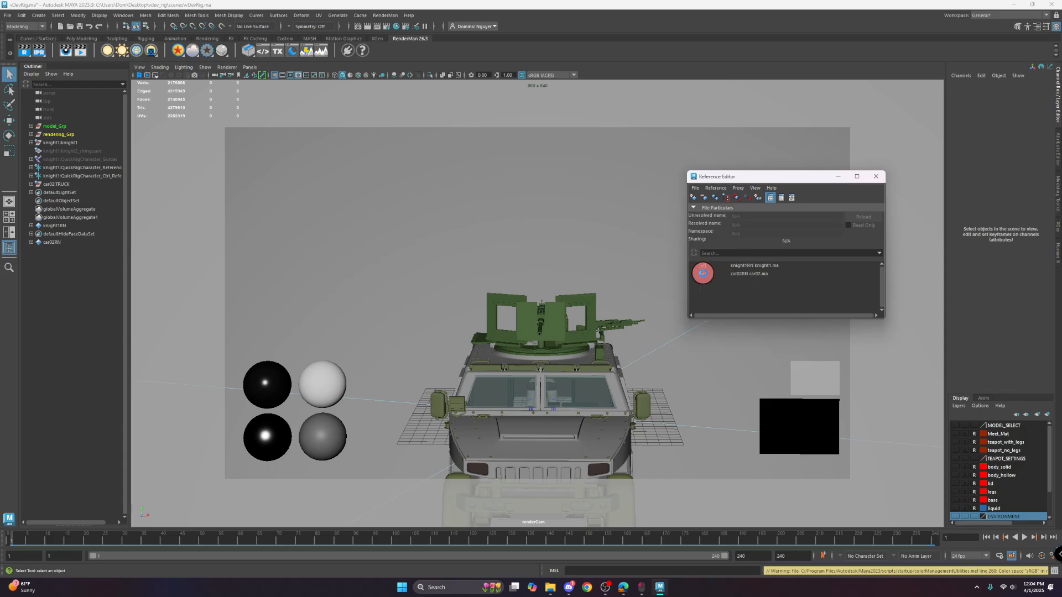
pyautogui.click(704, 274)
pyautogui.click(704, 271)
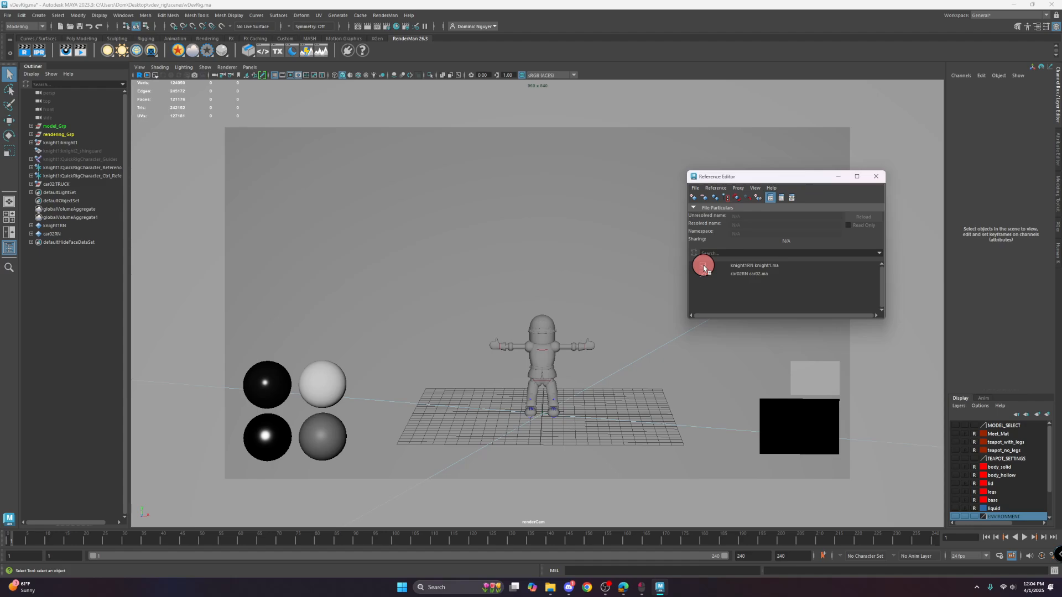
pyautogui.click(704, 266)
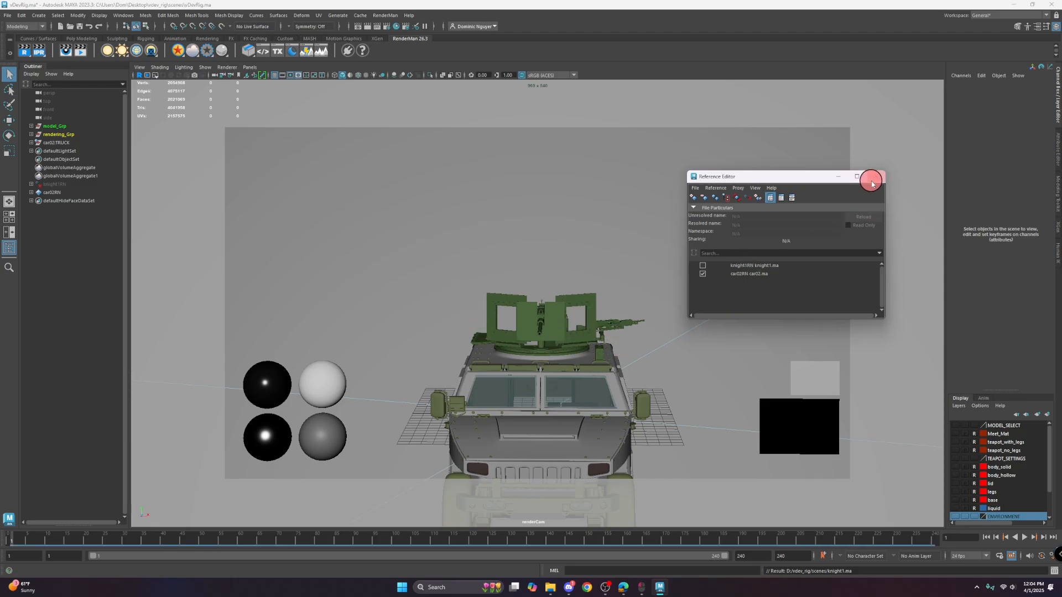
pyautogui.click(874, 179)
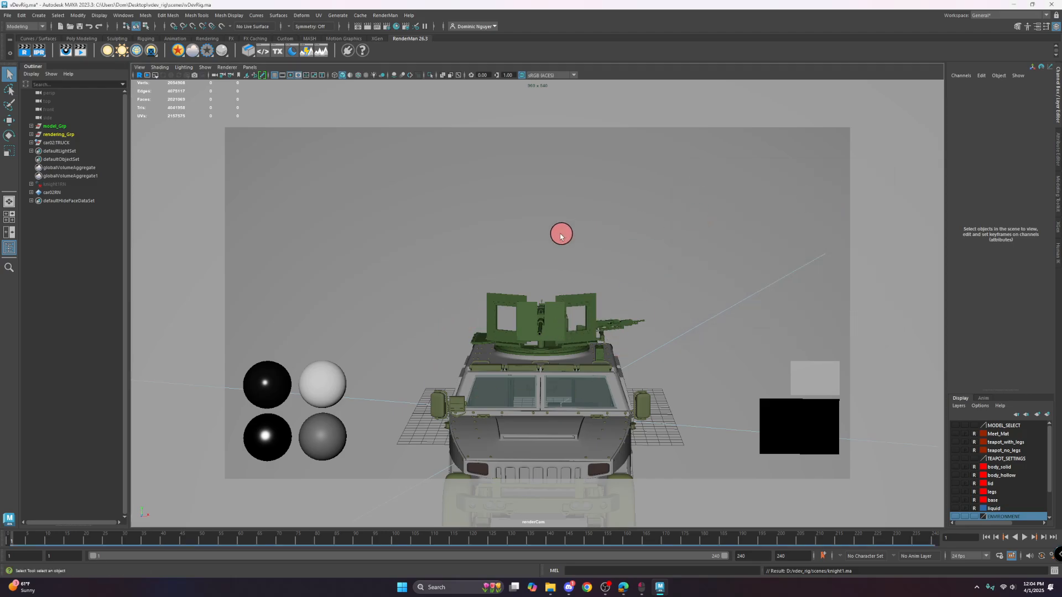
# Raise the car02:TRUCK group about 6.4 units in Y and rotate it about 53 degrees around Y.
pyautogui.click(74, 144)
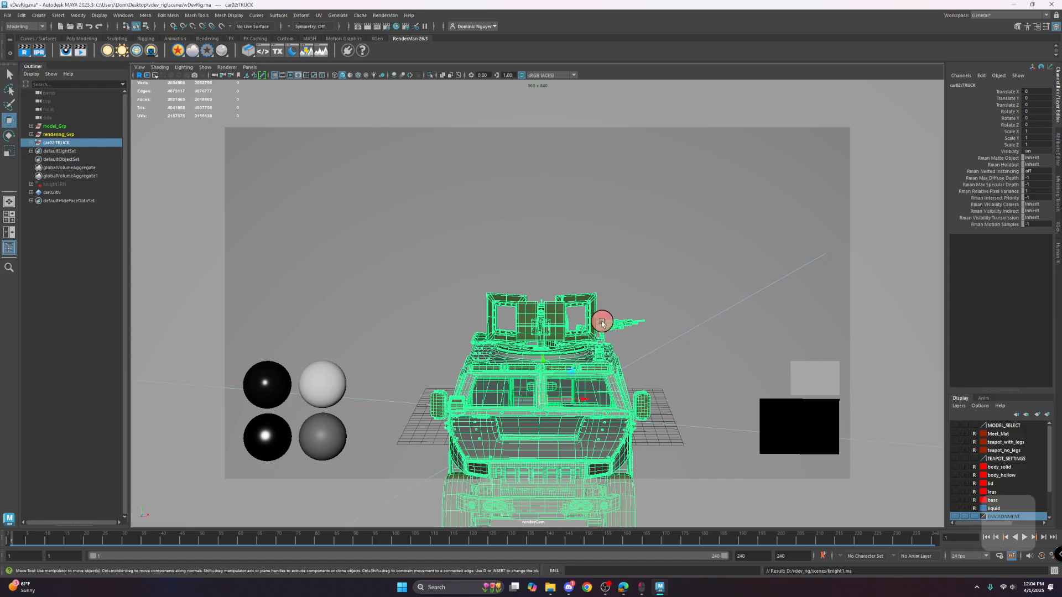
pyautogui.press('w')
pyautogui.moveTo(540, 355); pyautogui.dragTo(544, 280)
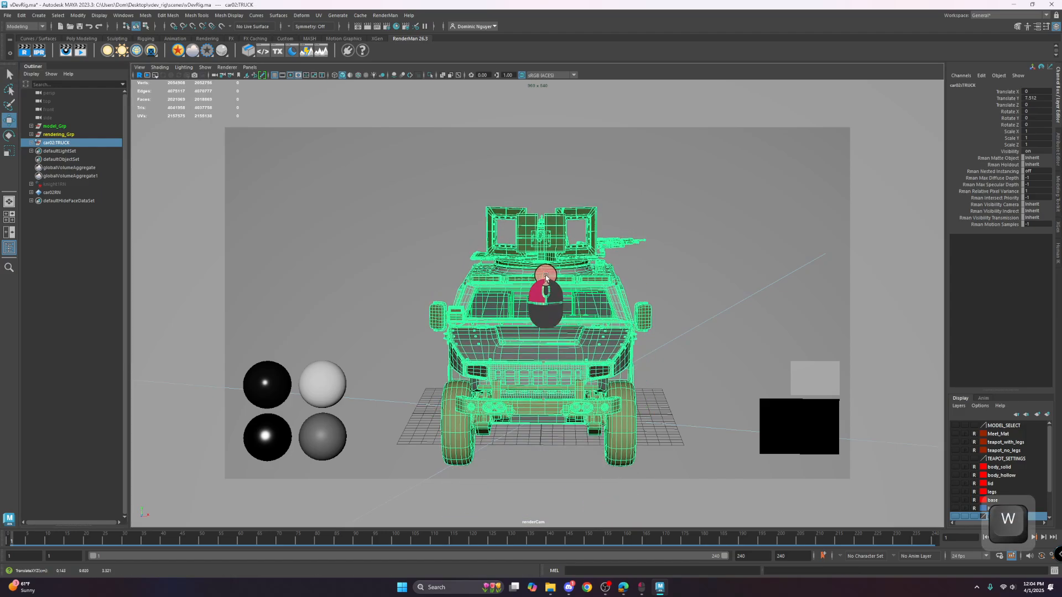
pyautogui.press('e')
pyautogui.moveTo(557, 325); pyautogui.dragTo(535, 295)
pyautogui.press('w')
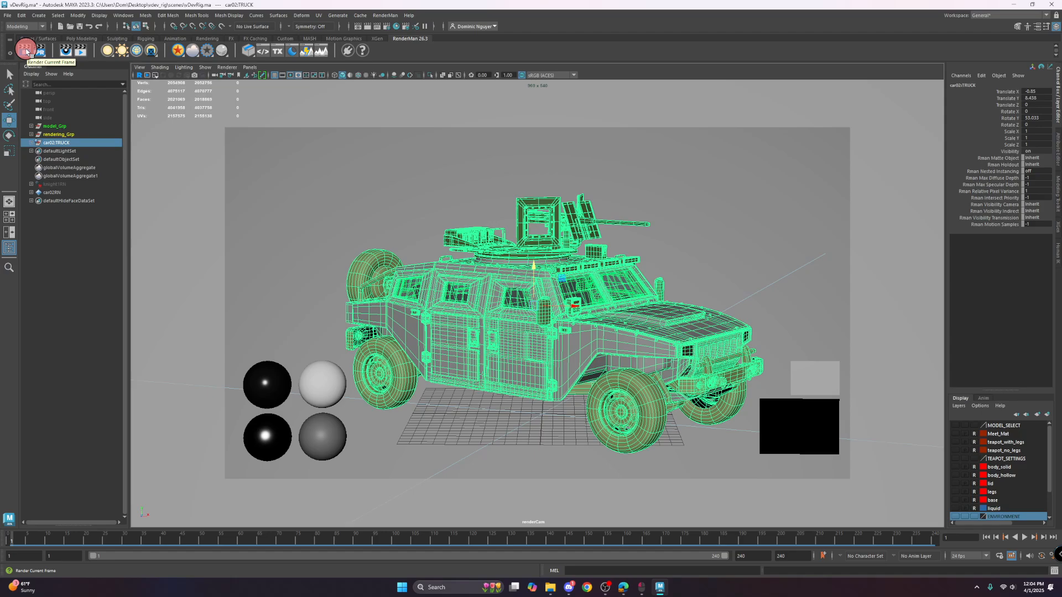
# Set the render image size preset to HD 1080 and the frame range to Current Frame, and close the render settings.
pyautogui.click(388, 20)
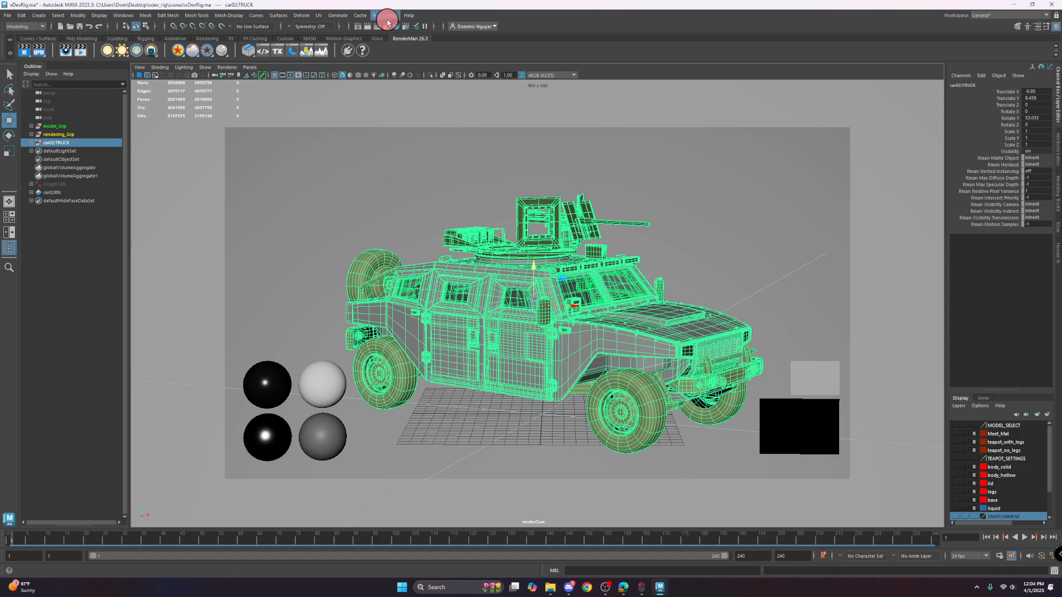
pyautogui.click(399, 91)
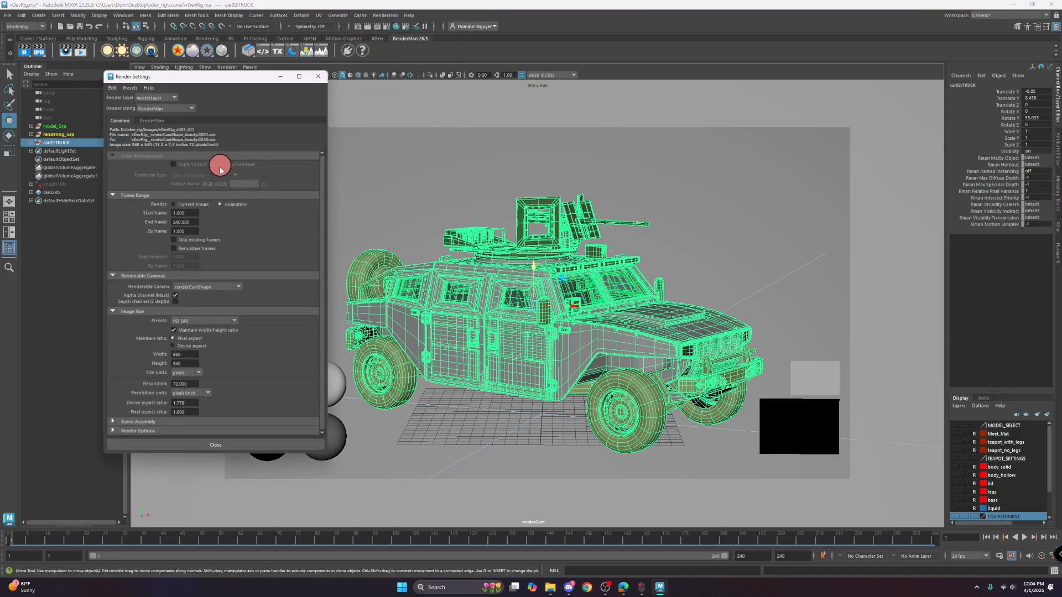
pyautogui.click(199, 321)
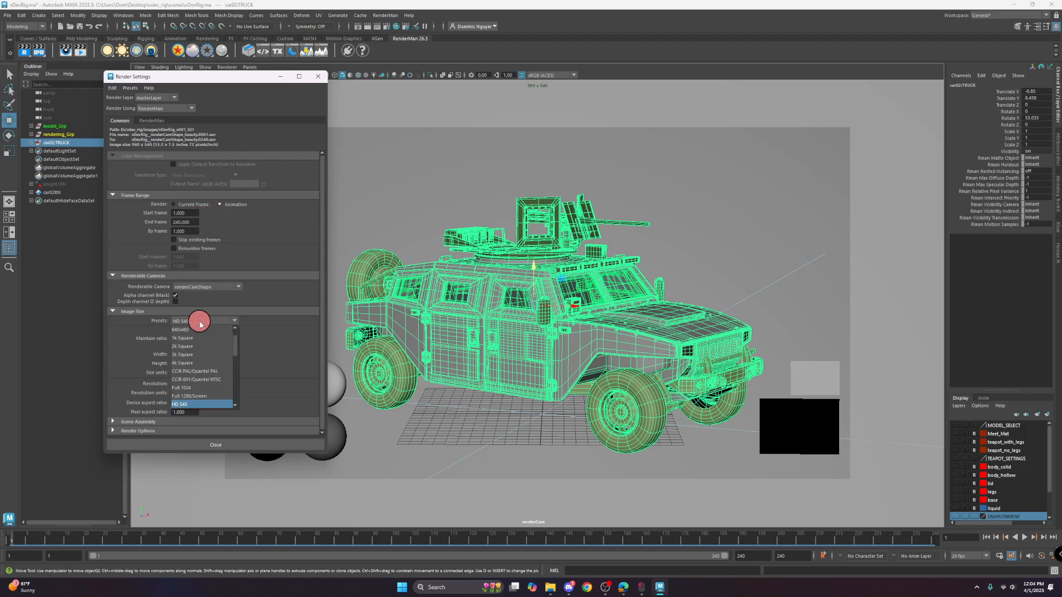
pyautogui.scroll(-1, 209, 370)
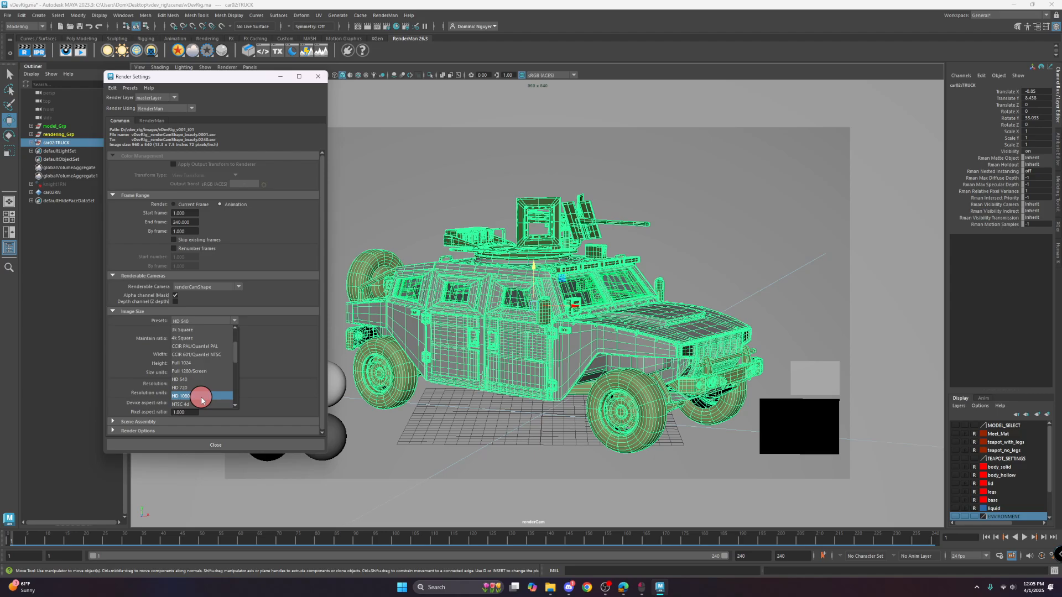
pyautogui.click(202, 397)
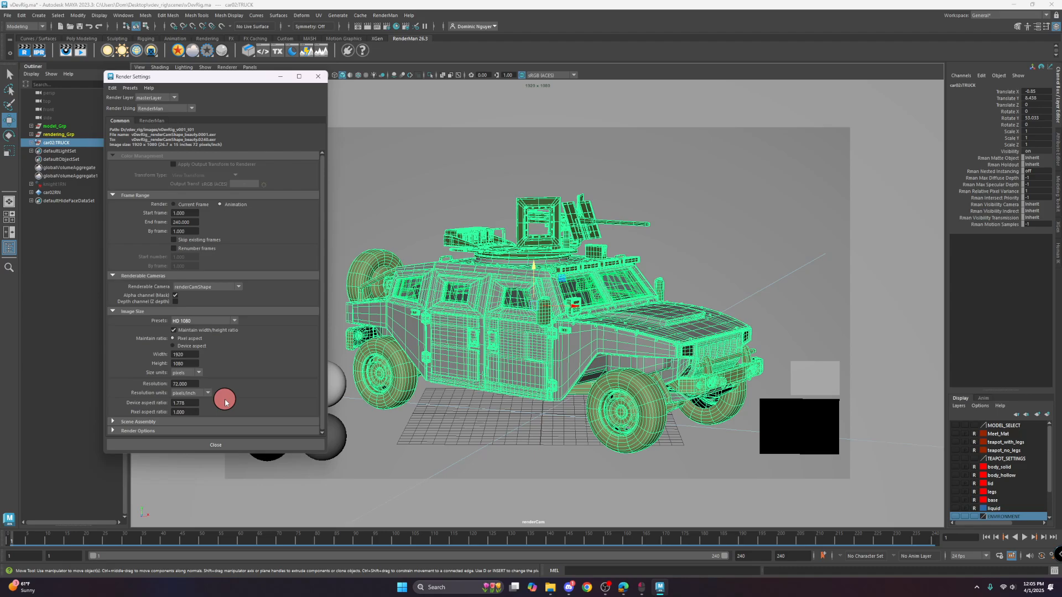
pyautogui.click(174, 204)
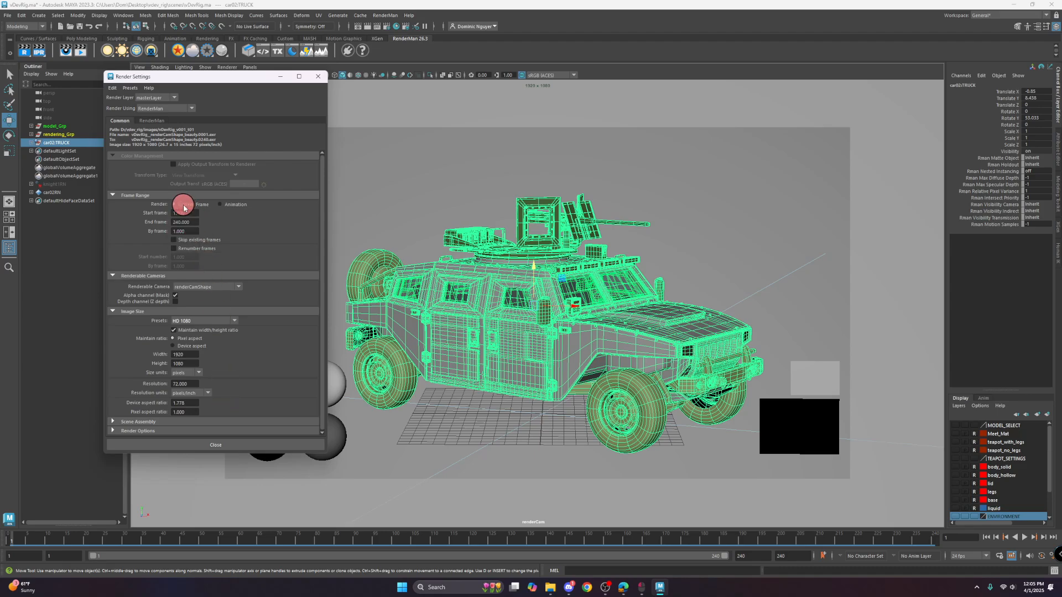
pyautogui.click(235, 445)
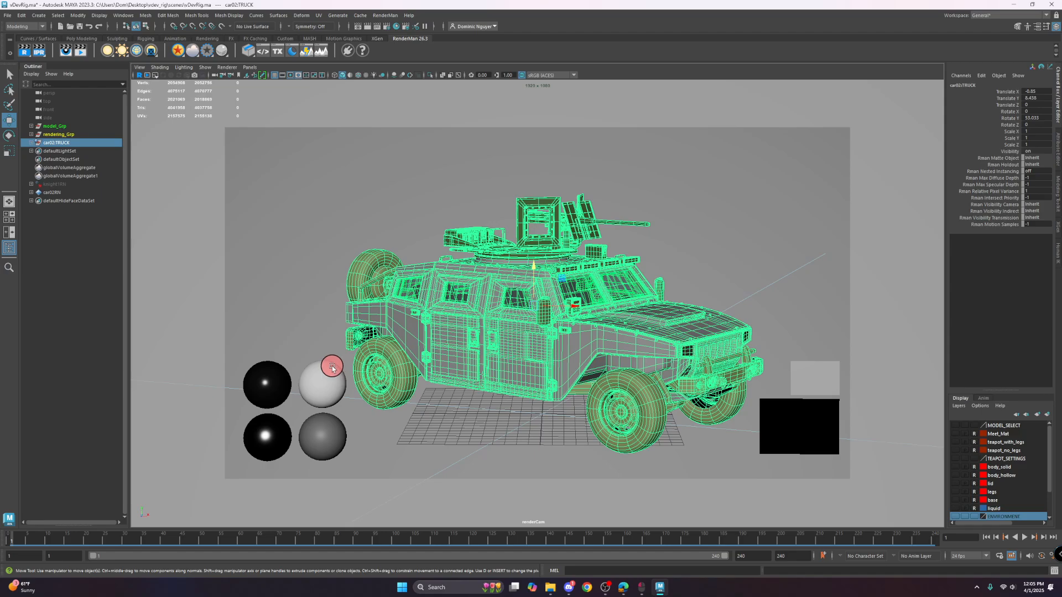
# Save the vDevRig.ma scene and return to the Move tool with the truck selected.
pyautogui.hotkey('ctrl', 's')
pyautogui.hotkey('ctrl', 's')
pyautogui.click(508, 300)
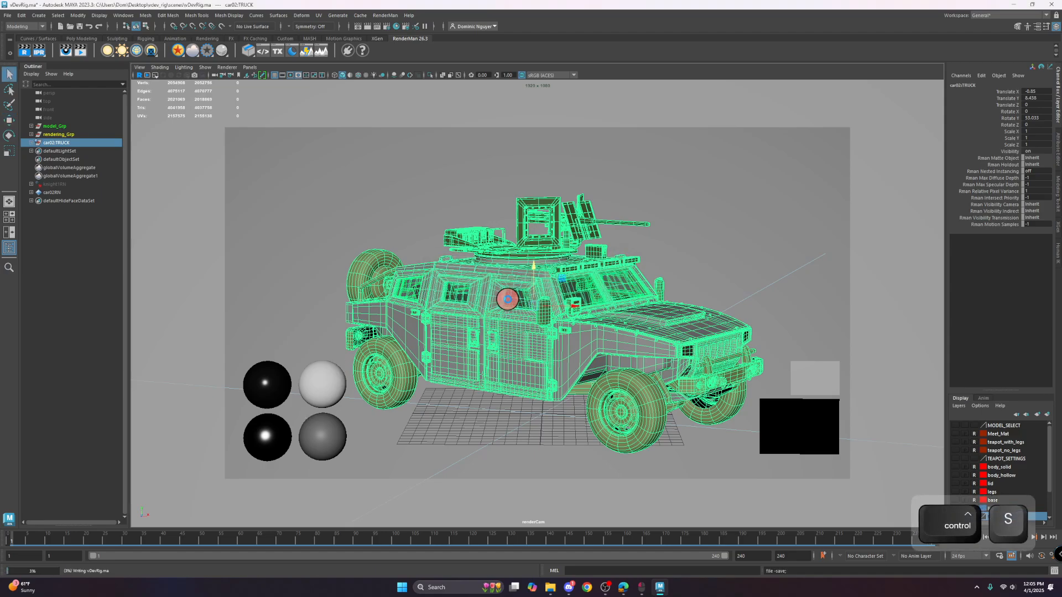
pyautogui.press('w')
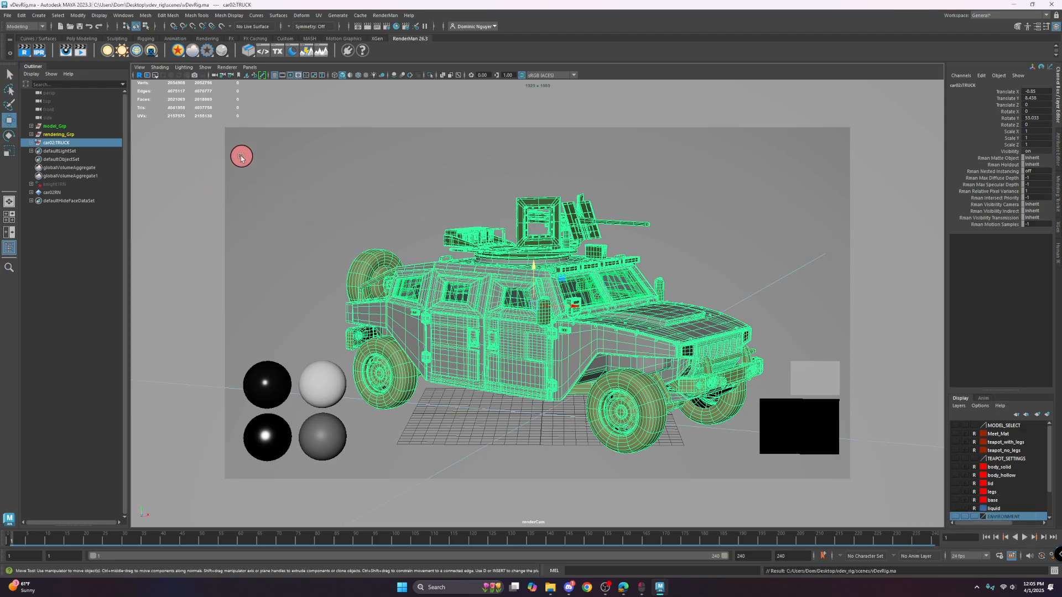
# Start a RenderMan render of the truck scene through the render camera and turn on denoising for the image.
pyautogui.click(25, 51)
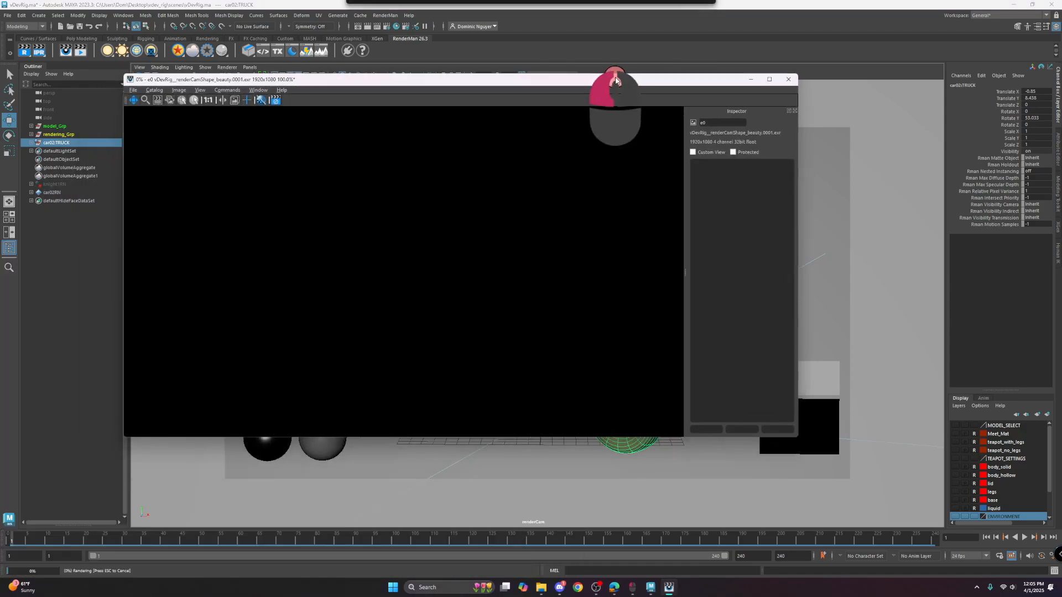
pyautogui.moveTo(612, 79); pyautogui.dragTo(671, 122)
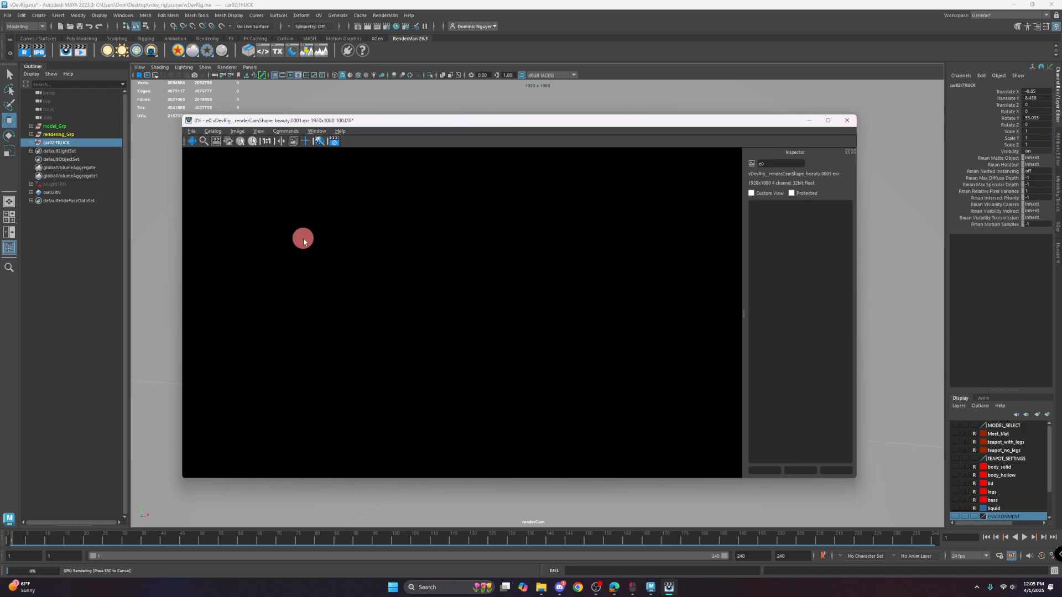
pyautogui.scroll(-5, 310, 243)
pyautogui.scroll(1, 468, 313)
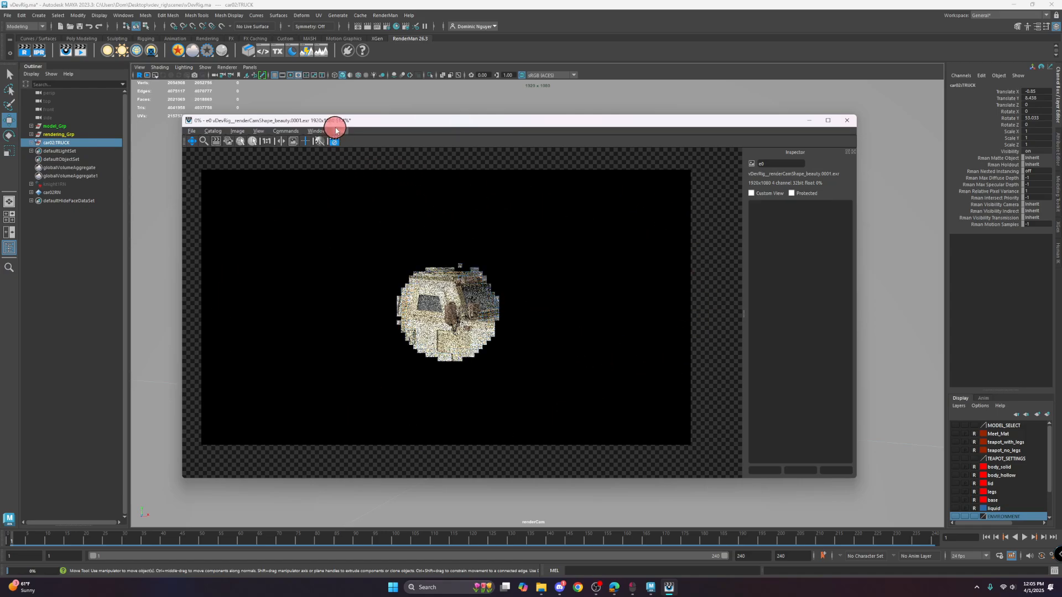
pyautogui.moveTo(343, 125)
pyautogui.mouseDown()
pyautogui.moveTo(364, 125)
pyautogui.moveTo(345, 115)
pyautogui.mouseUp()
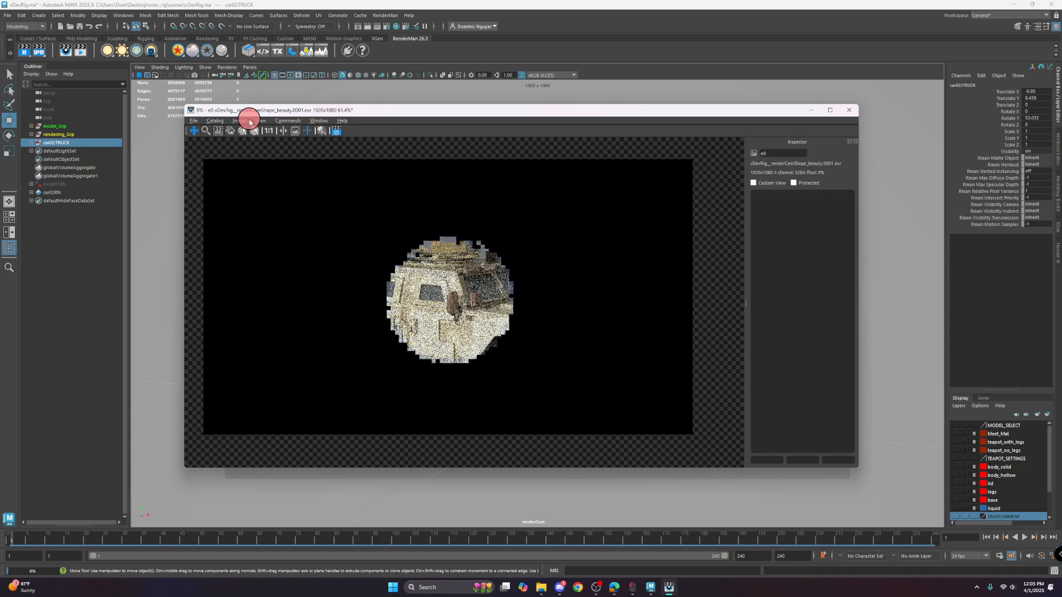
pyautogui.click(321, 133)
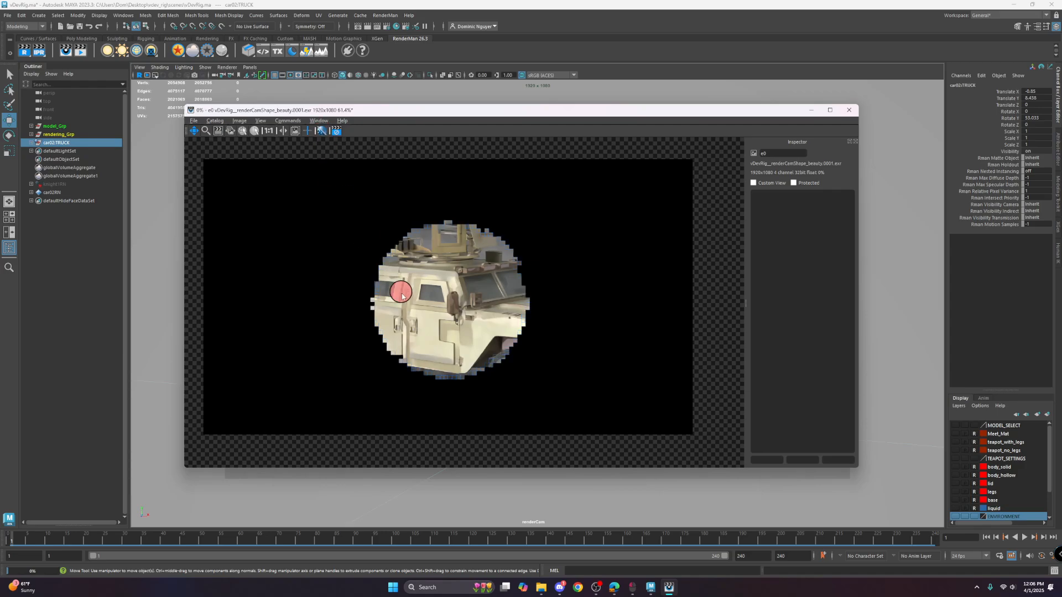
# Compare the truck render's doors and windows with denoising off and on, leaving denoising on.
pyautogui.scroll(5, 437, 351)
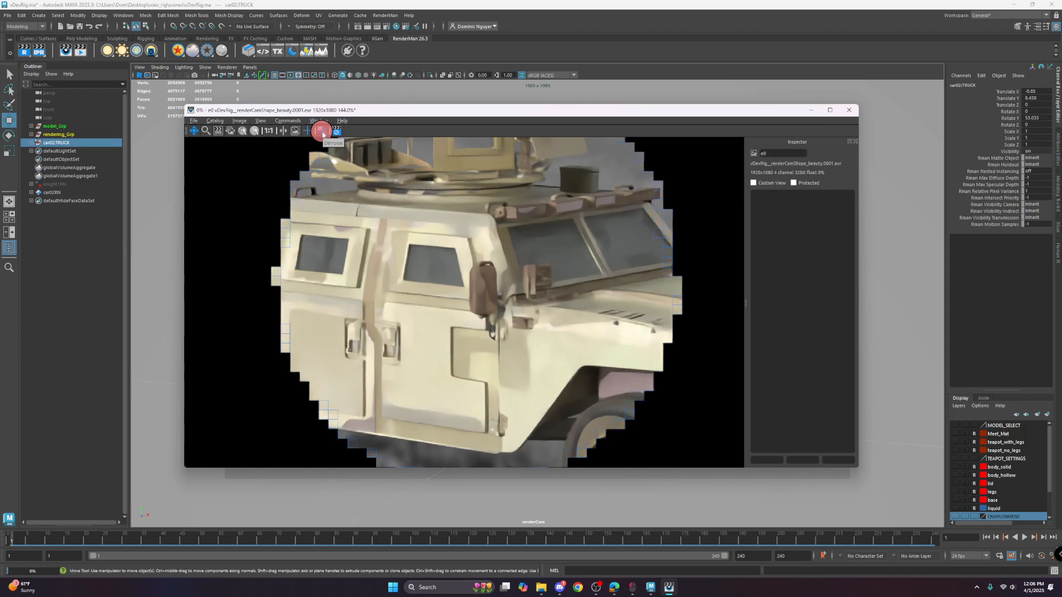
pyautogui.click(327, 134)
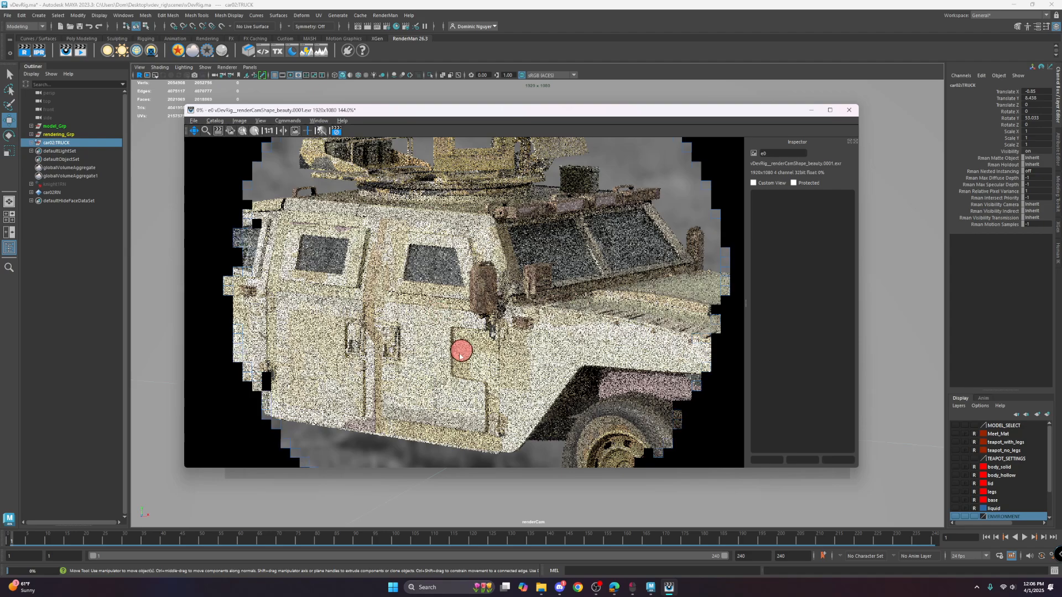
pyautogui.scroll(3, 360, 392)
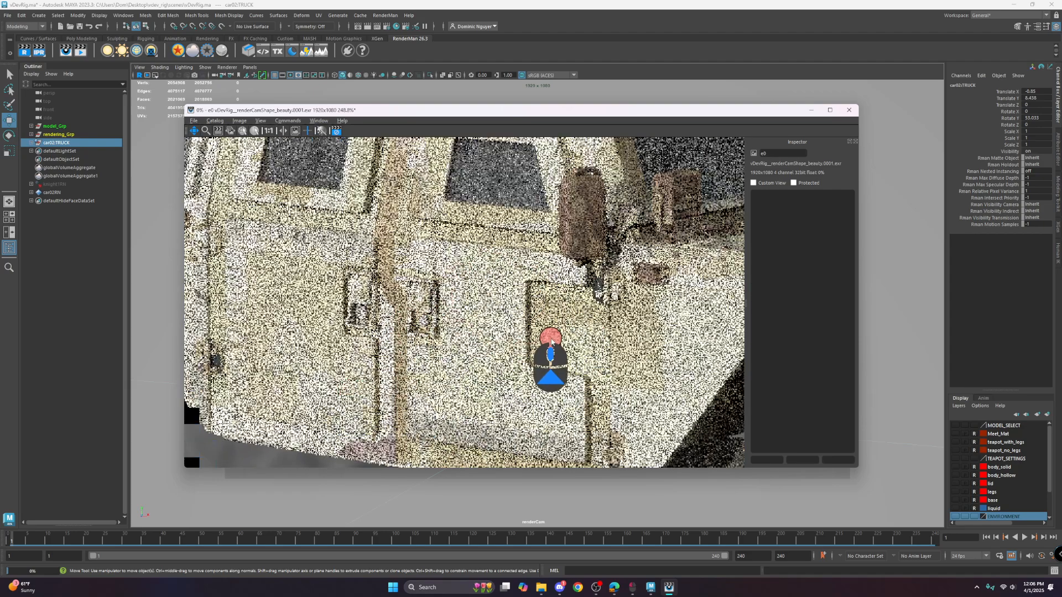
pyautogui.scroll(-1, 460, 354)
pyautogui.scroll(-1, 461, 355)
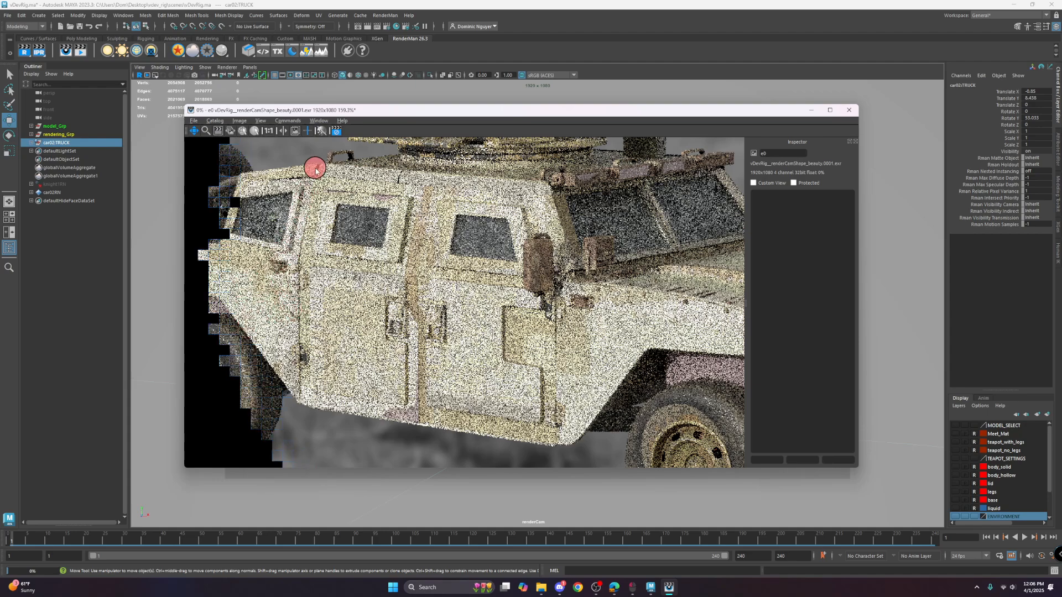
pyautogui.click(322, 131)
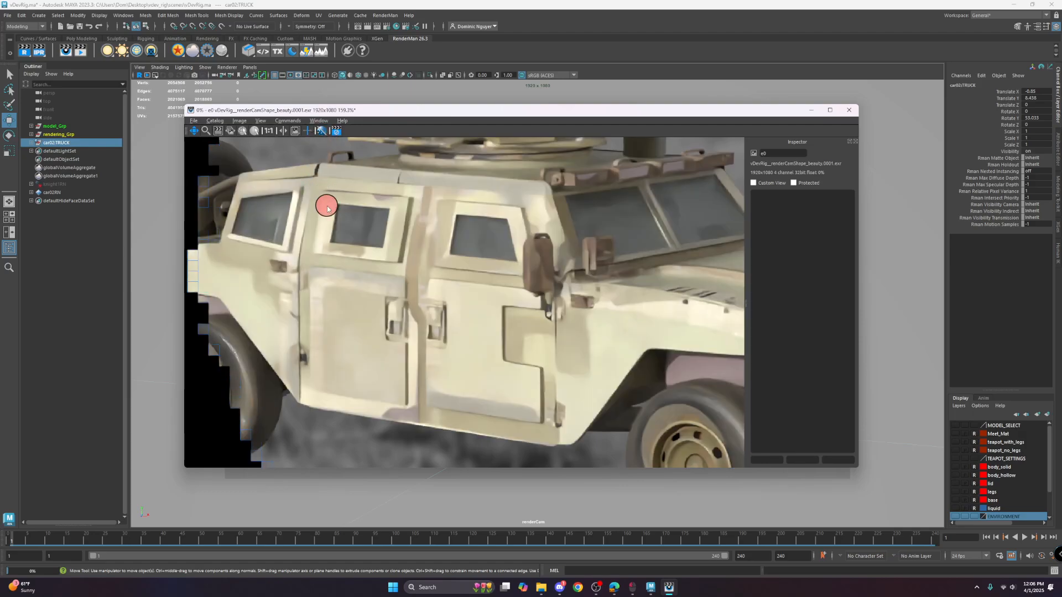
# Examine the denoised render of the truck, including the wheels, reference spheres and colour charts.
pyautogui.scroll(-2, 344, 231)
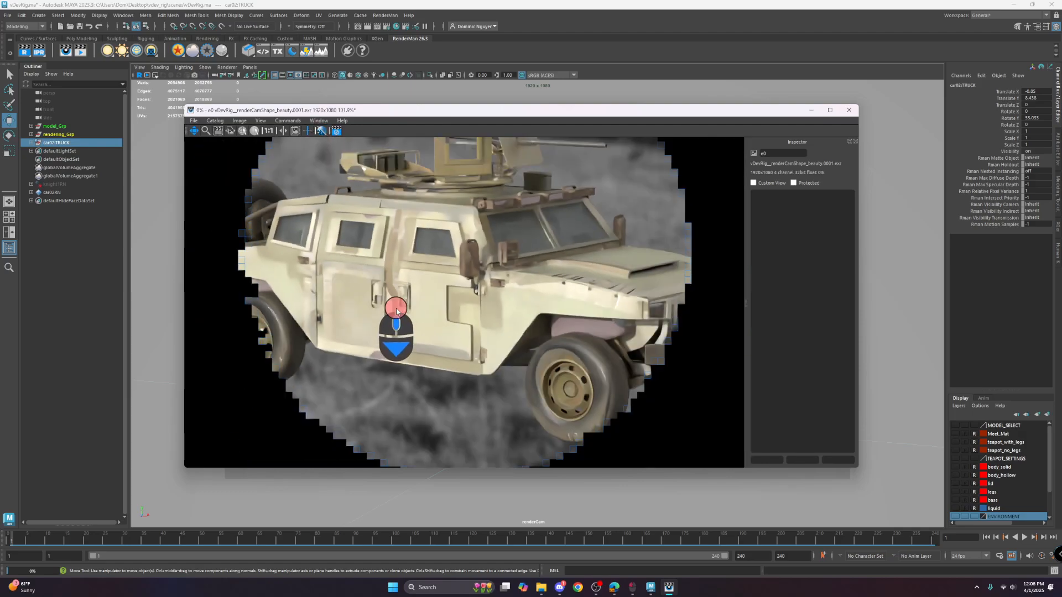
pyautogui.scroll(1, 396, 318)
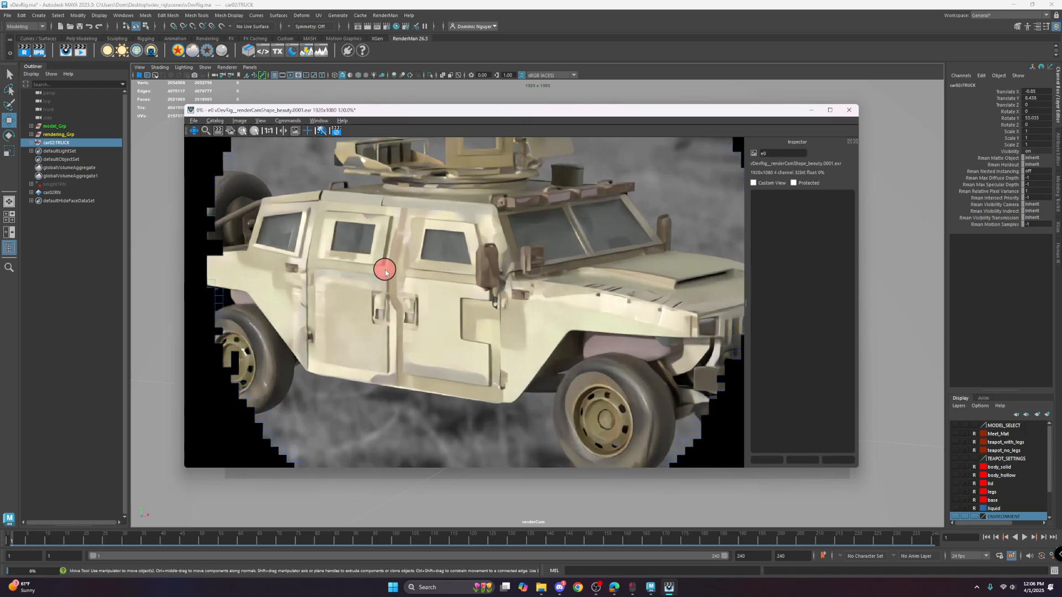
pyautogui.scroll(-3, 395, 286)
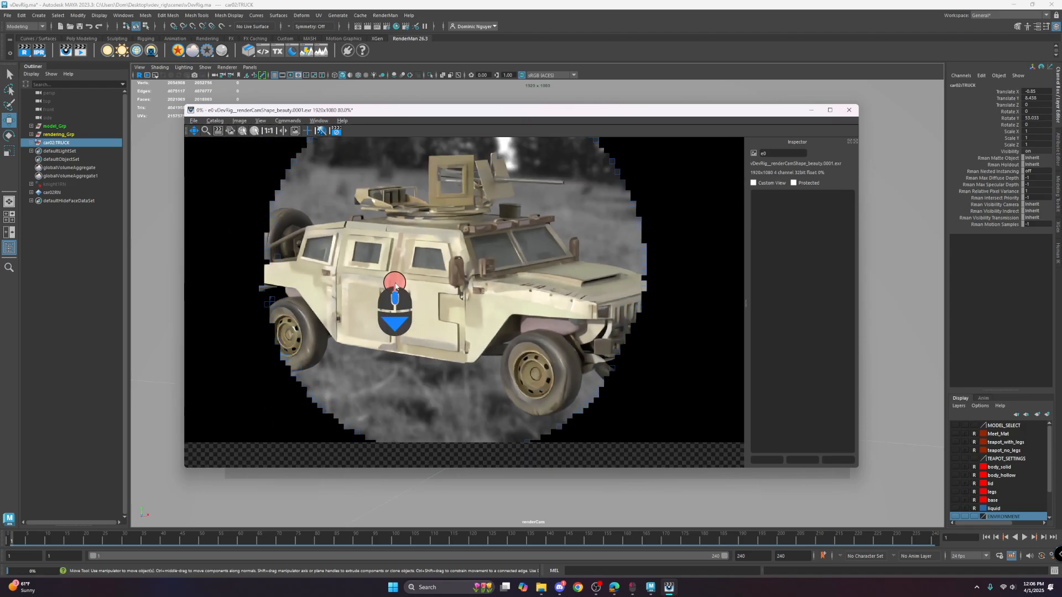
pyautogui.scroll(-1, 441, 383)
pyautogui.scroll(1, 389, 231)
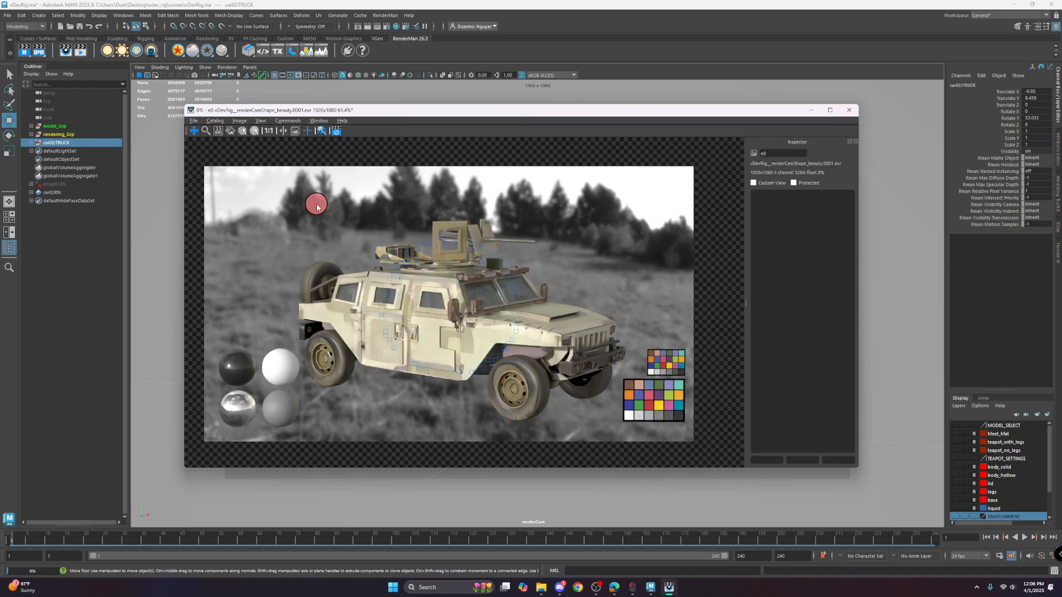
pyautogui.scroll(2, 348, 387)
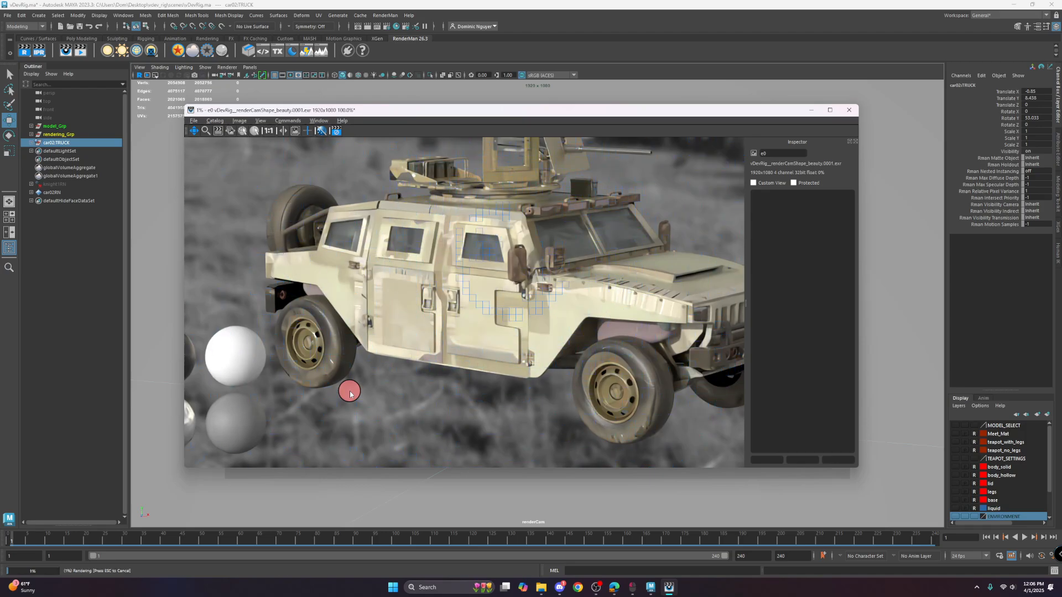
pyautogui.scroll(-1, 360, 382)
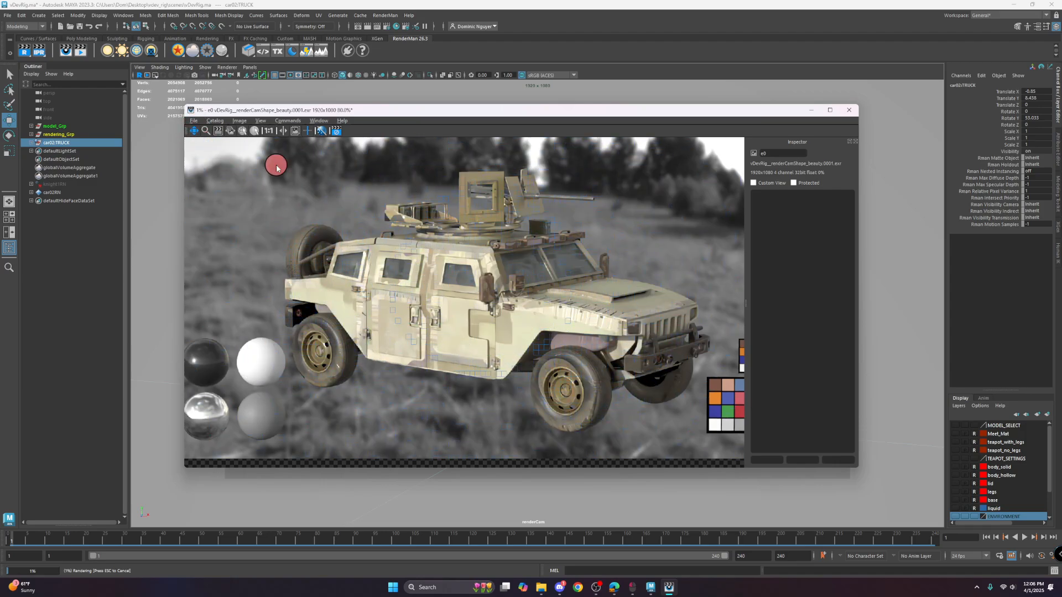
pyautogui.moveTo(206, 113); pyautogui.dragTo(277, 130)
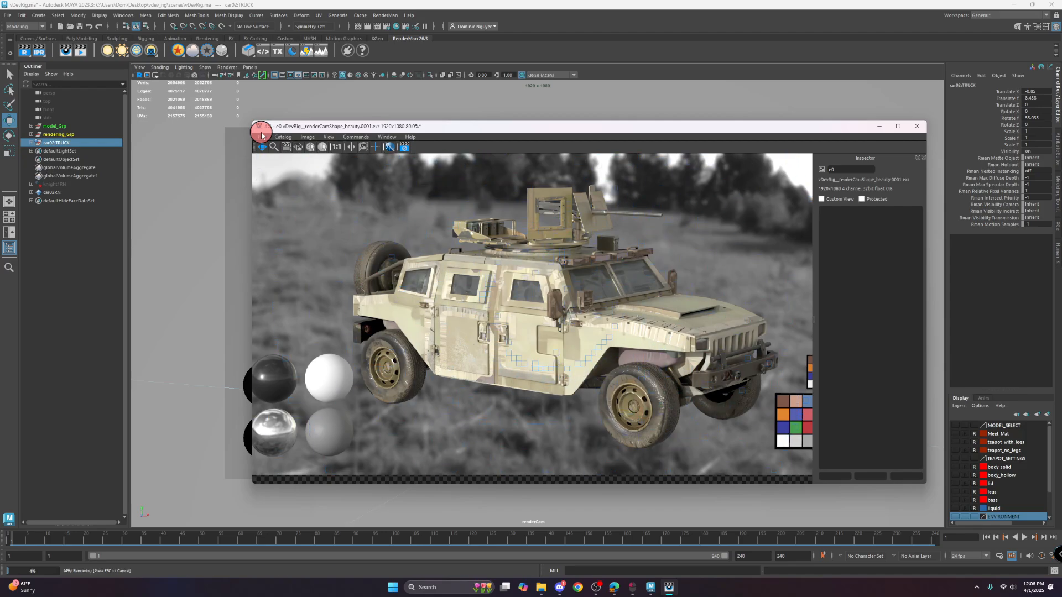
# Review the file formats available for exporting the rendered image, cancel the export, and close the render window.
pyautogui.click(262, 137)
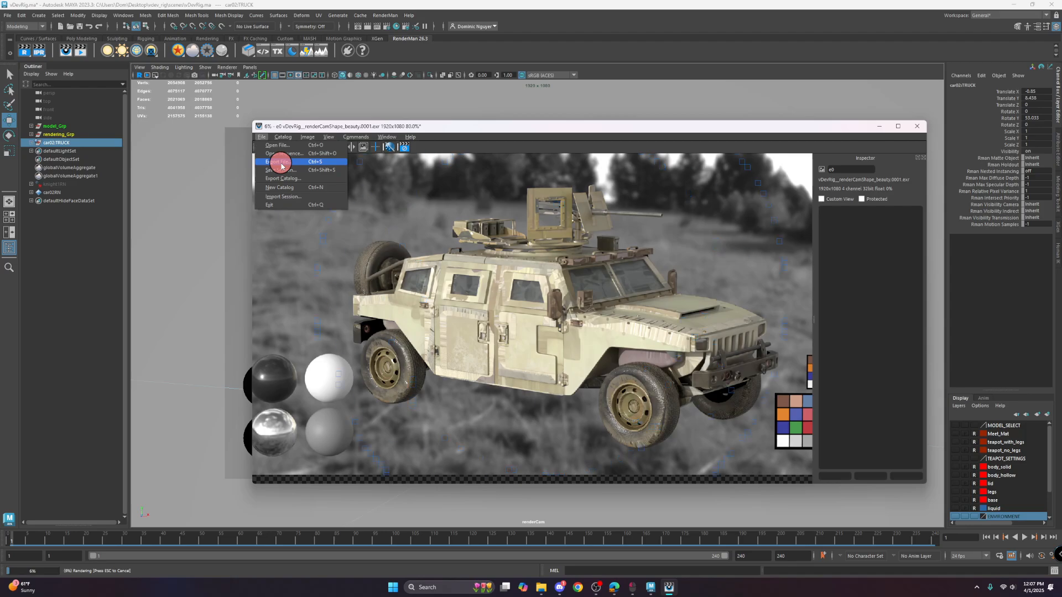
pyautogui.click(281, 163)
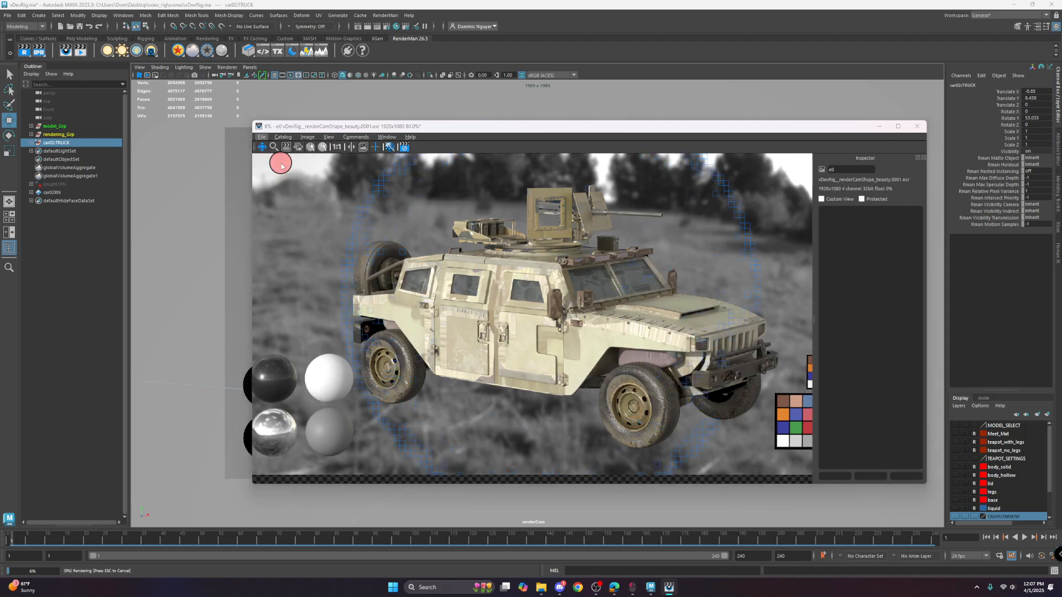
pyautogui.moveTo(457, 147); pyautogui.dragTo(408, 123)
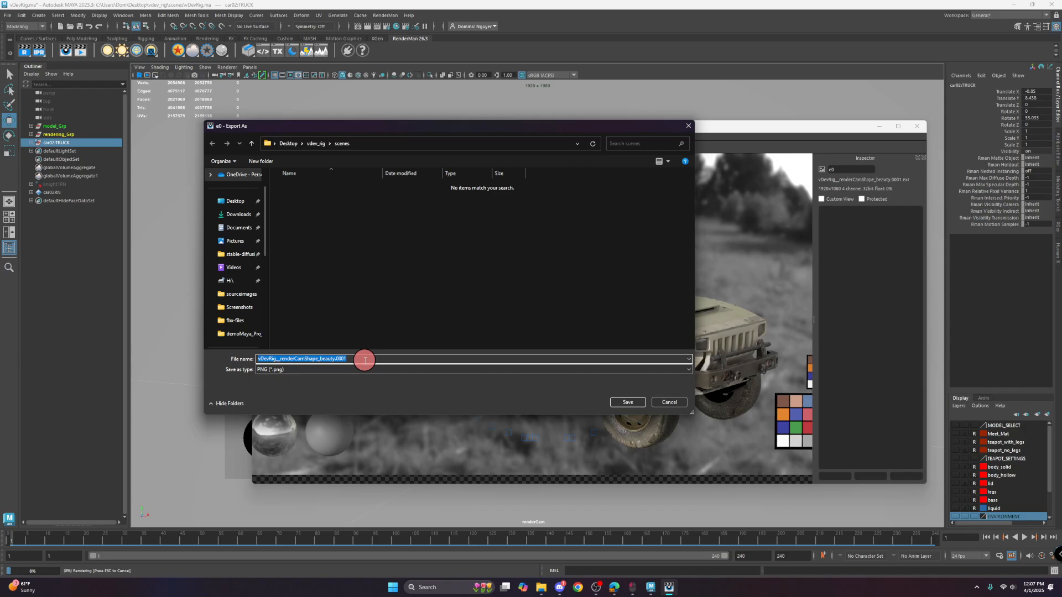
pyautogui.click(287, 369)
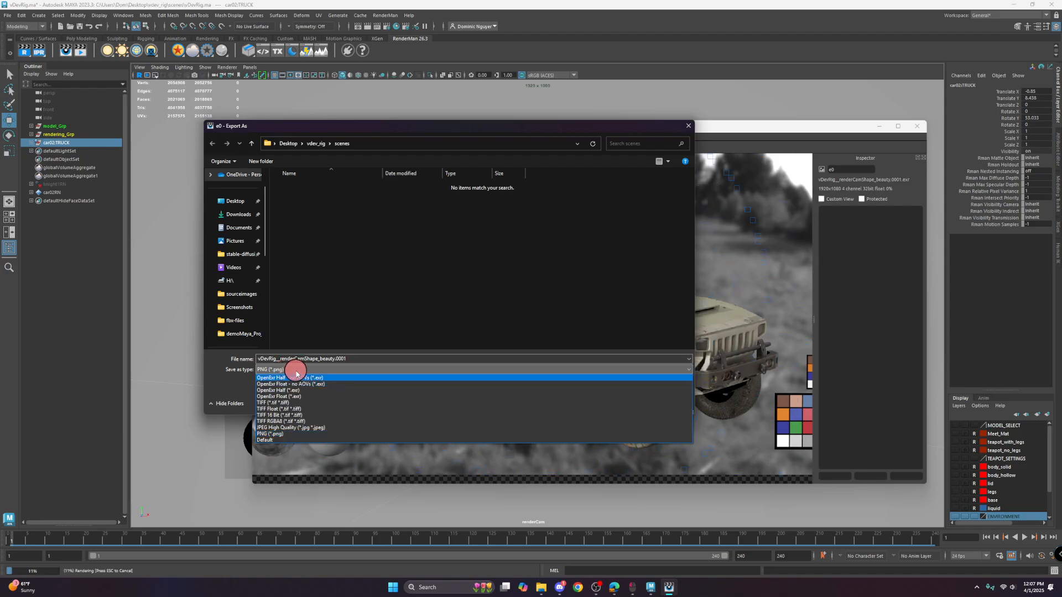
pyautogui.click(290, 371)
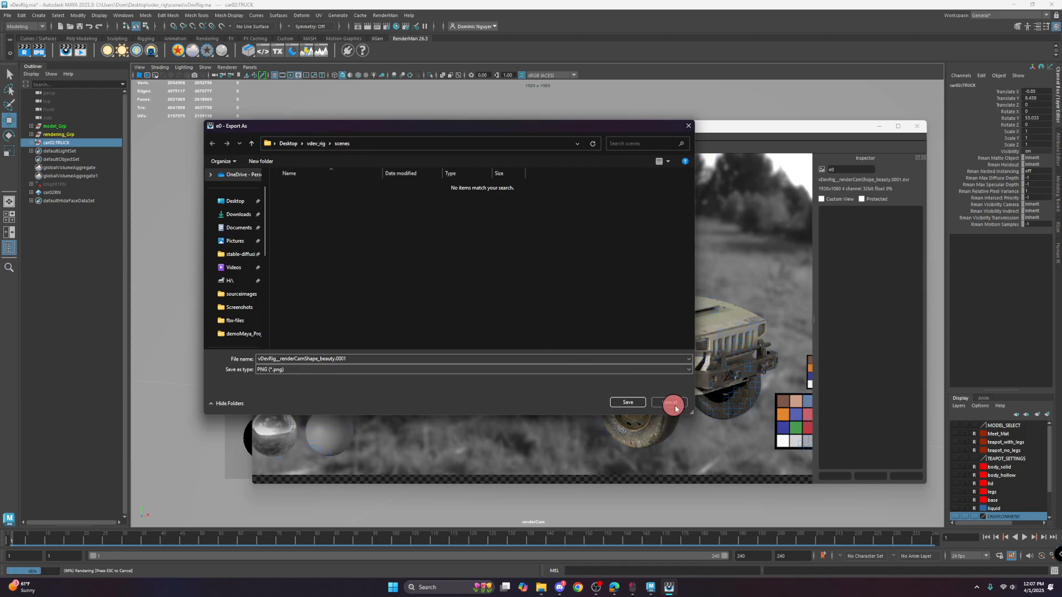
pyautogui.click(671, 403)
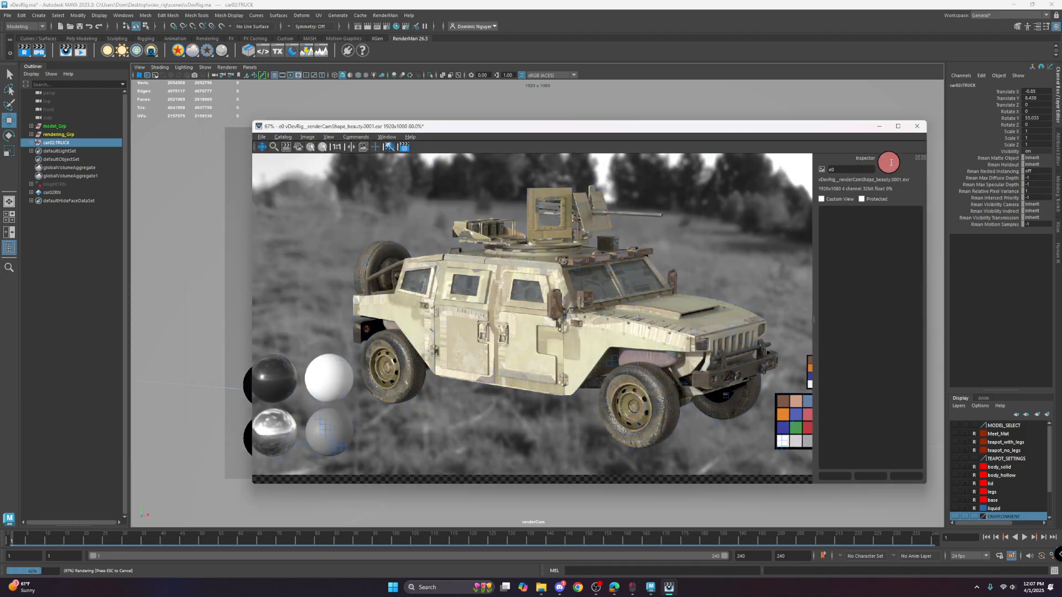
pyautogui.click(918, 128)
pyautogui.click(551, 303)
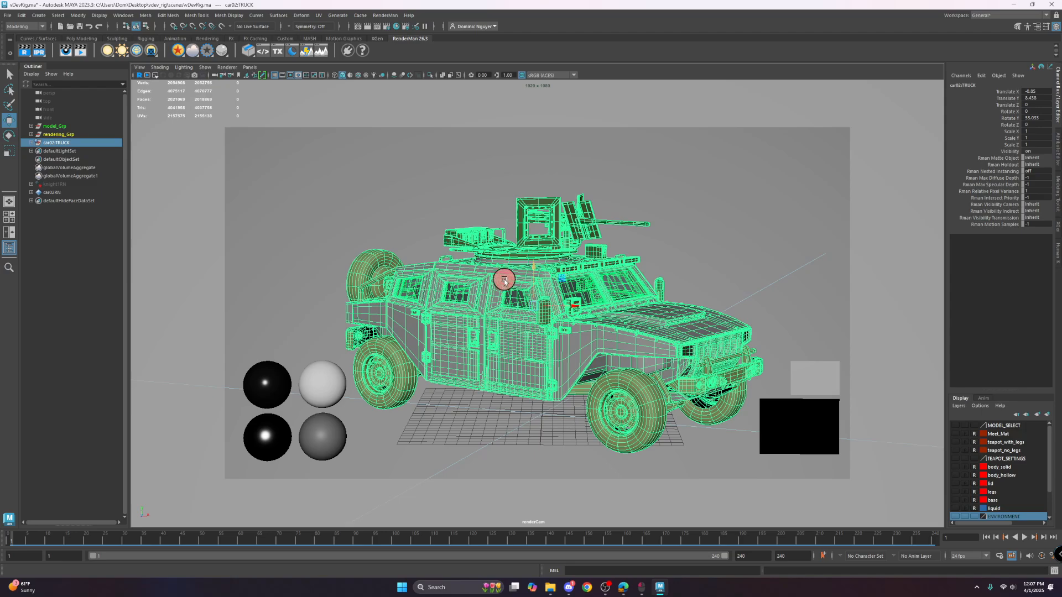
# Unload the car02.ma reference in the Reference Editor and close the editor.
pyautogui.click(8, 15)
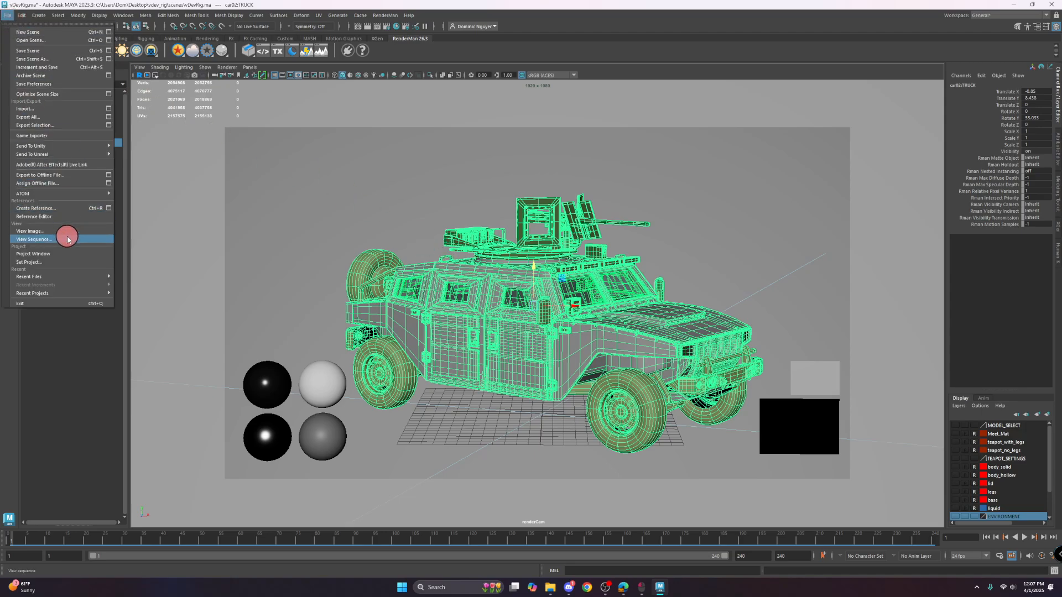
pyautogui.click(65, 217)
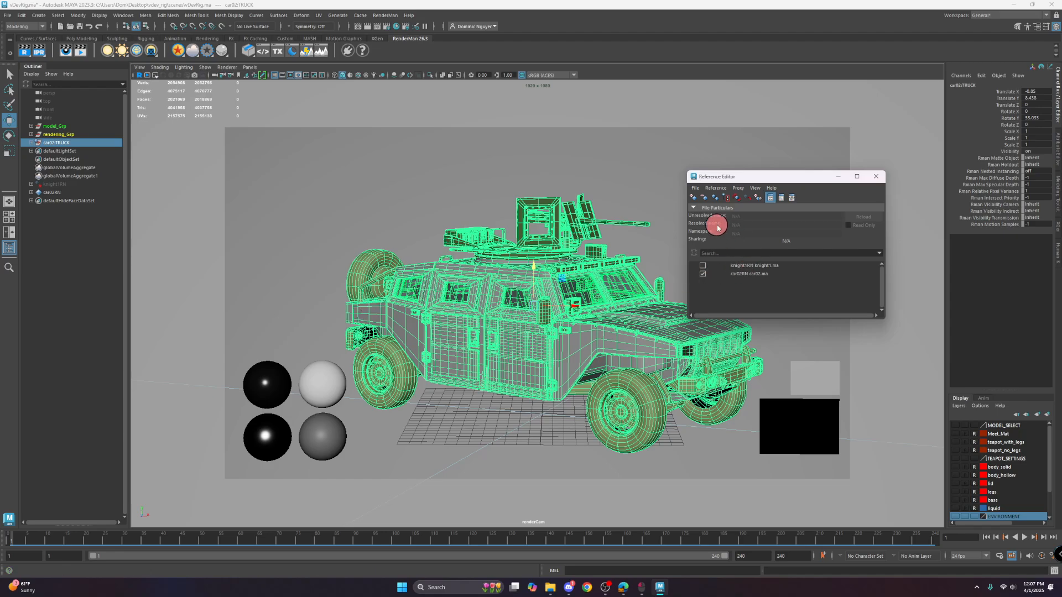
pyautogui.click(693, 197)
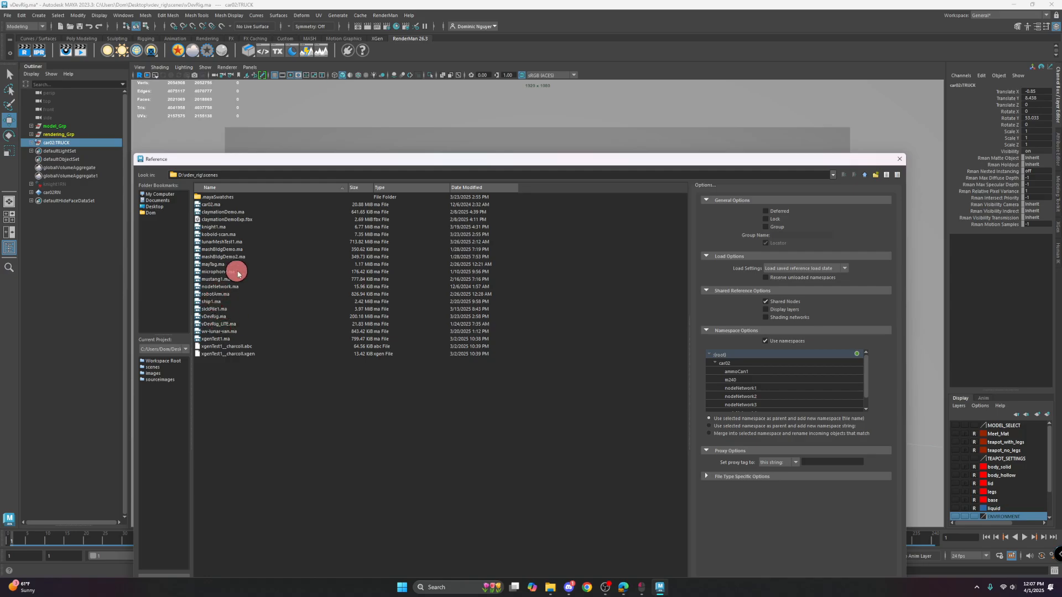
pyautogui.click(900, 159)
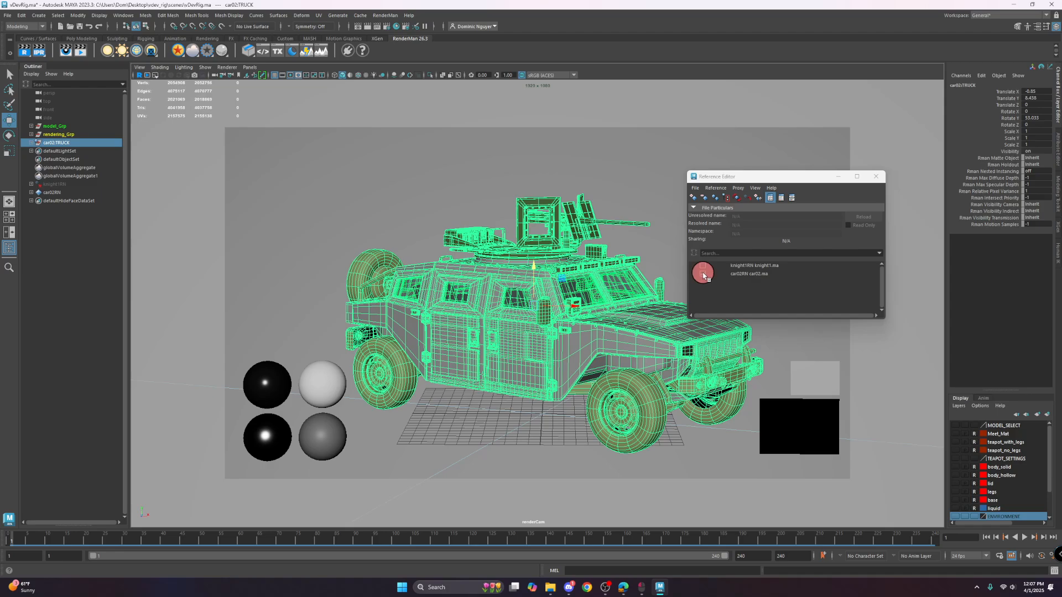
pyautogui.click(703, 272)
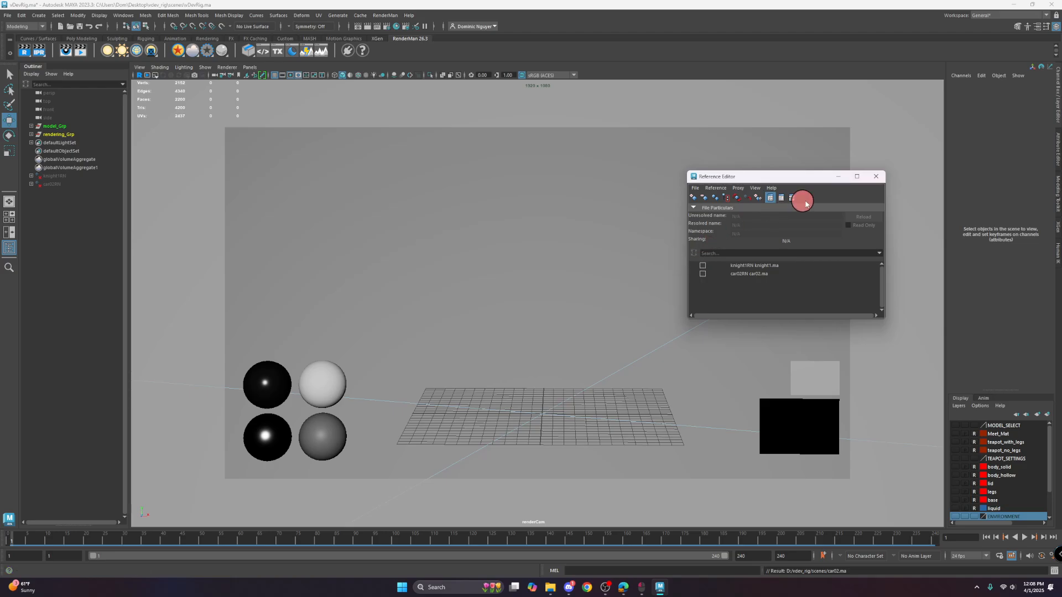
pyautogui.click(876, 177)
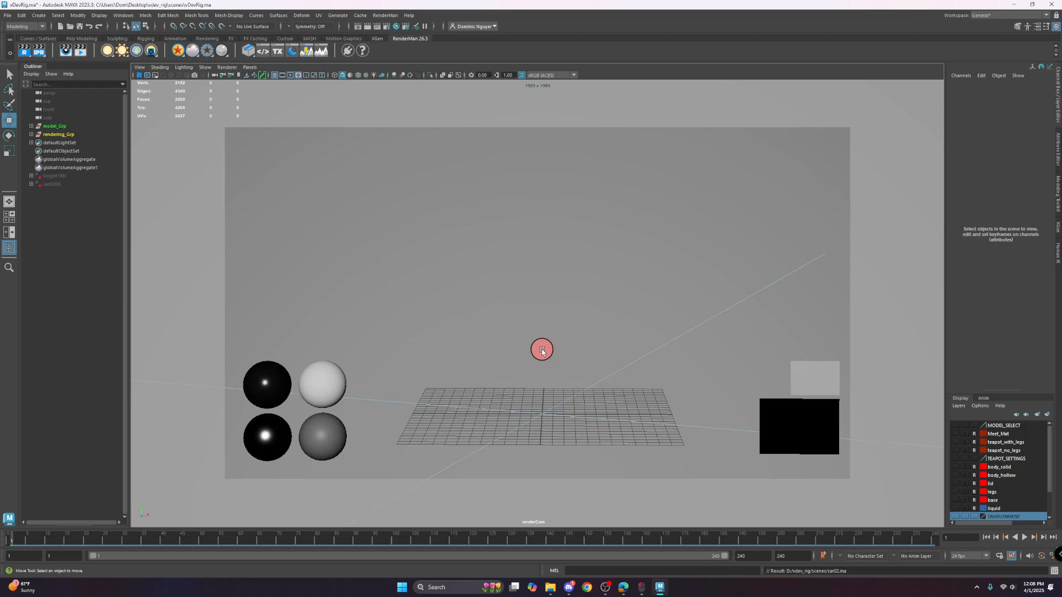
# Save the vDevRig.ma scene with the truck reference unloaded, accepting the student version notice.
pyautogui.press('q')
pyautogui.hotkey('ctrl', 's')
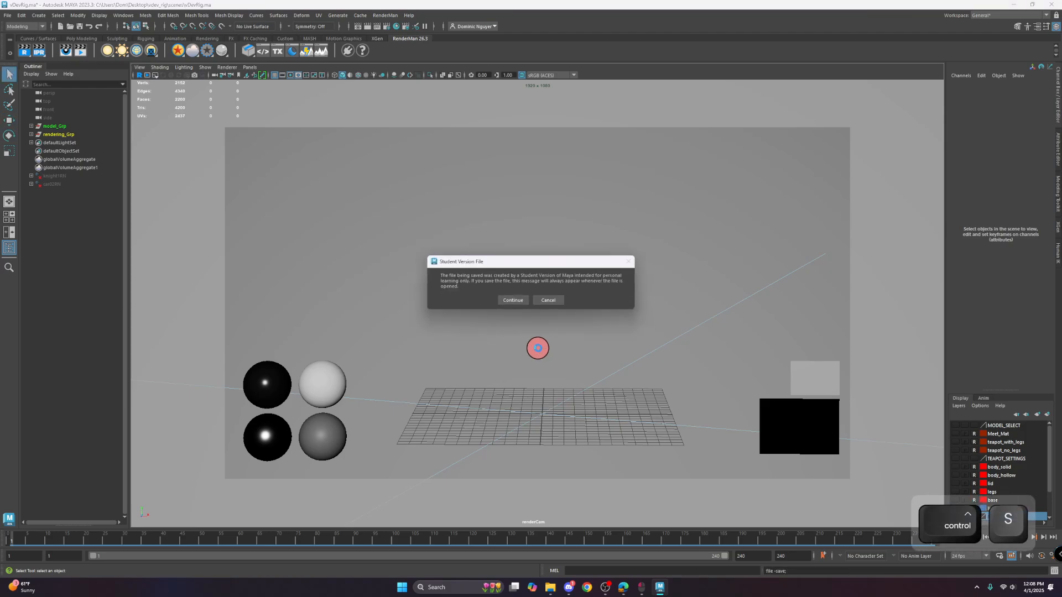
pyautogui.click(522, 299)
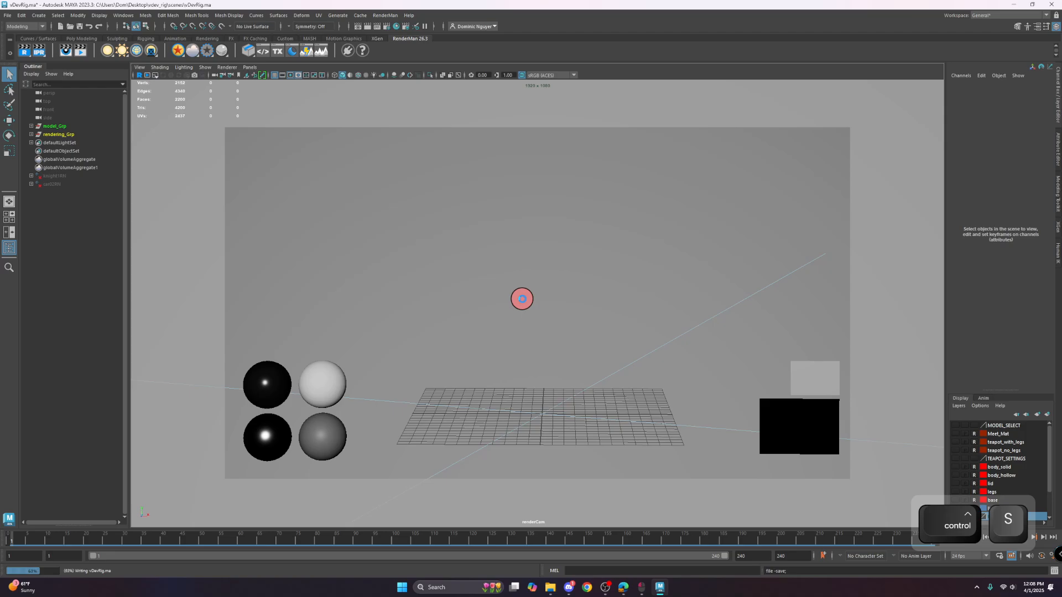
pyautogui.press('w')
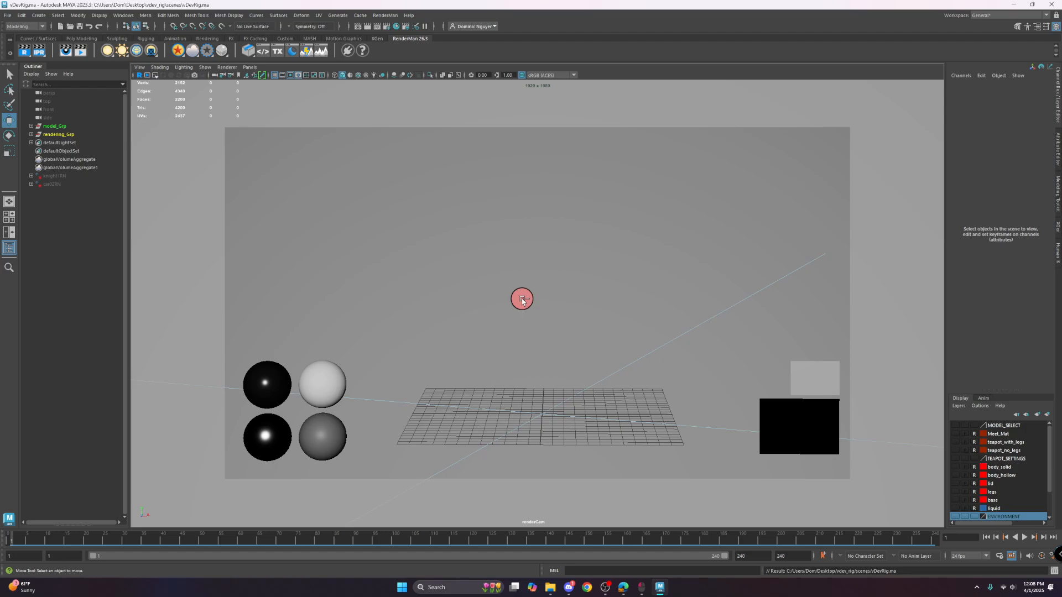
# Load the car02.ma reference back into the scene from the Reference Editor and close the editor.
pyautogui.click(7, 15)
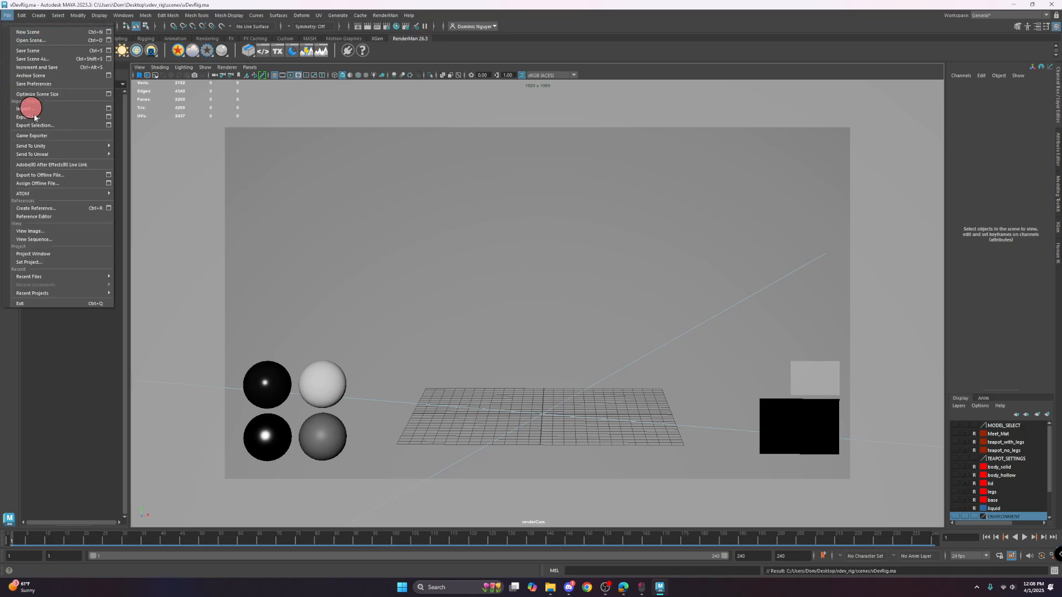
pyautogui.click(62, 216)
pyautogui.click(762, 275)
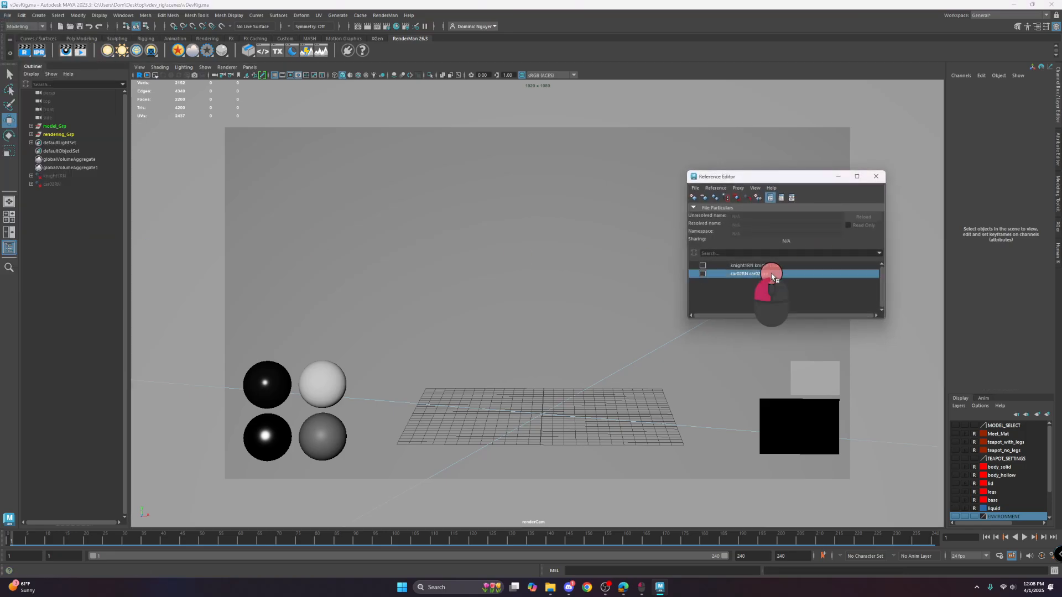
pyautogui.click(703, 274)
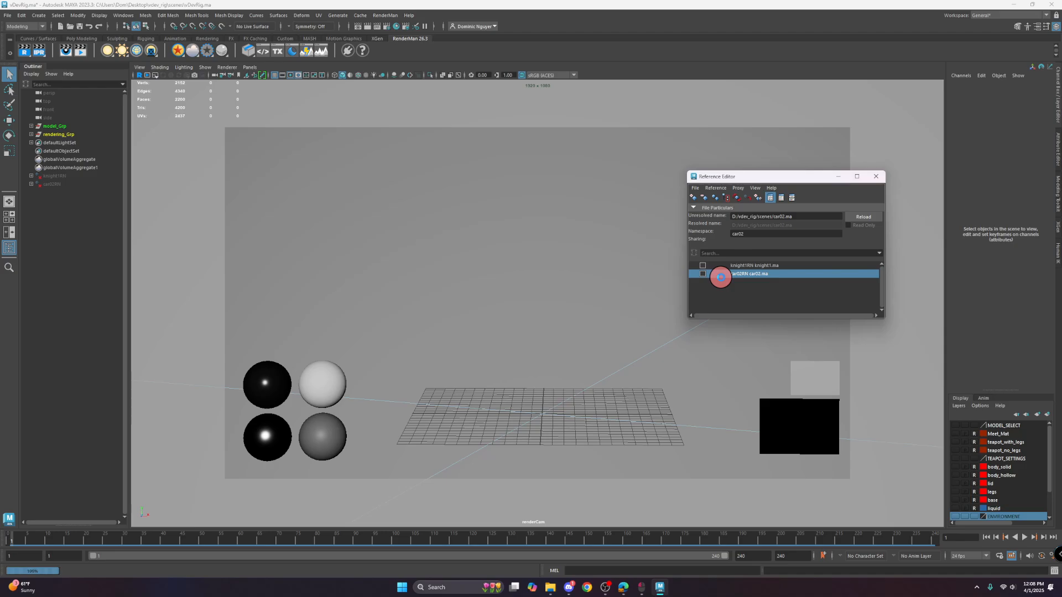
pyautogui.click(866, 220)
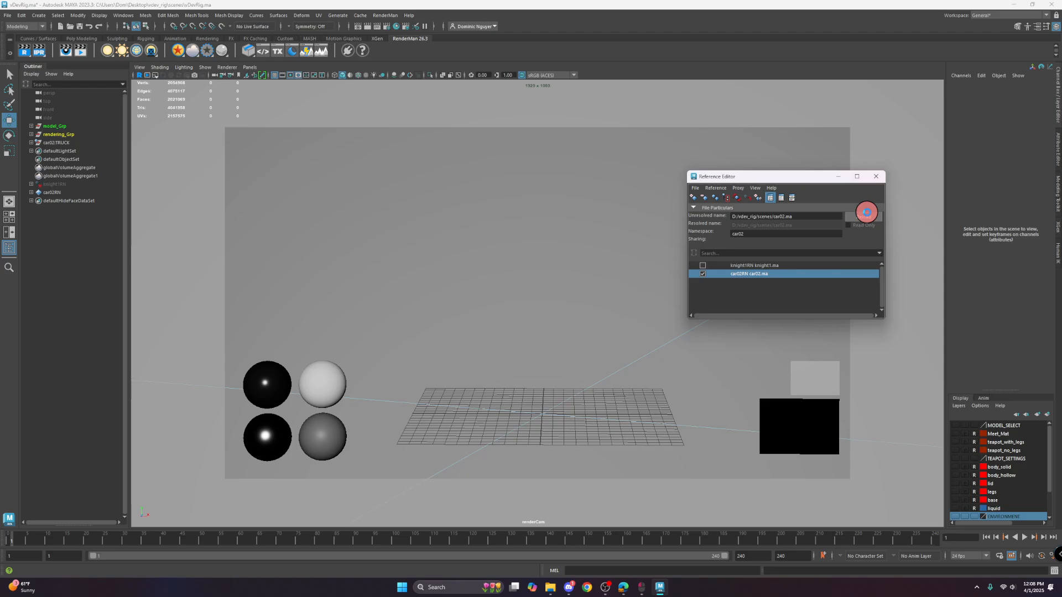
pyautogui.press('w')
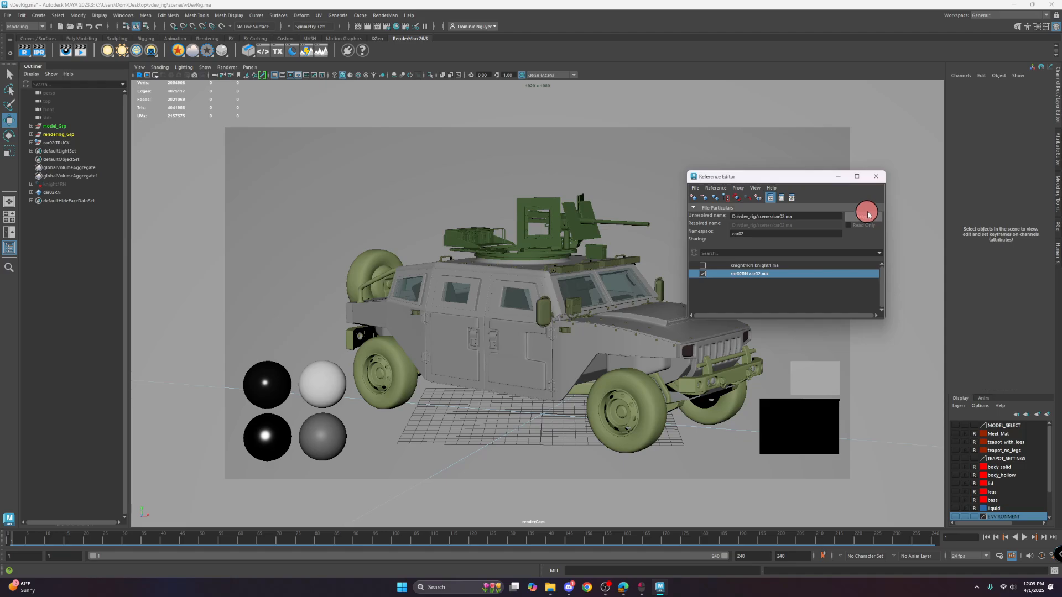
pyautogui.click(868, 177)
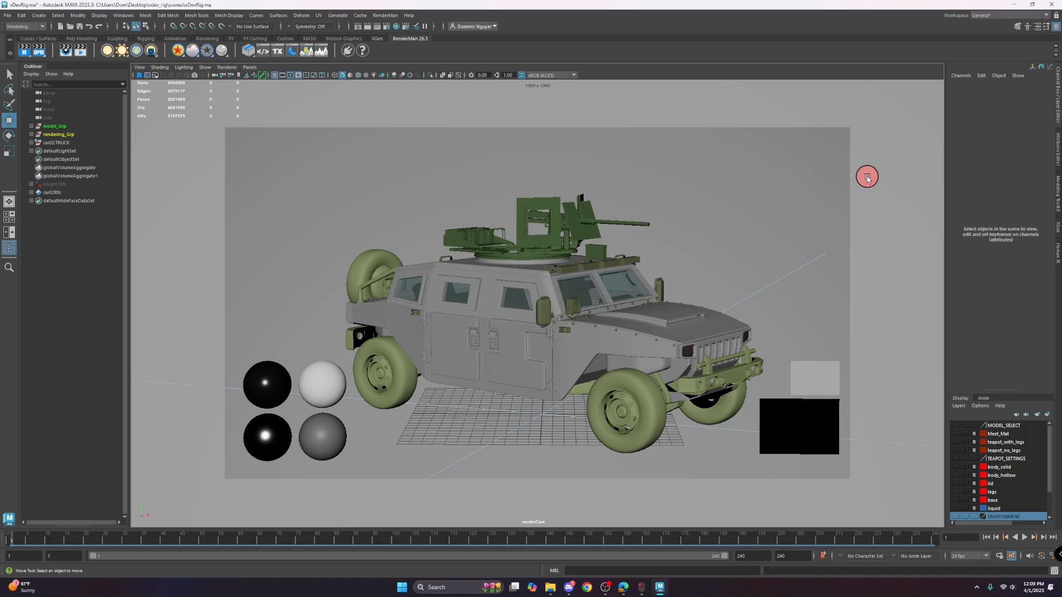